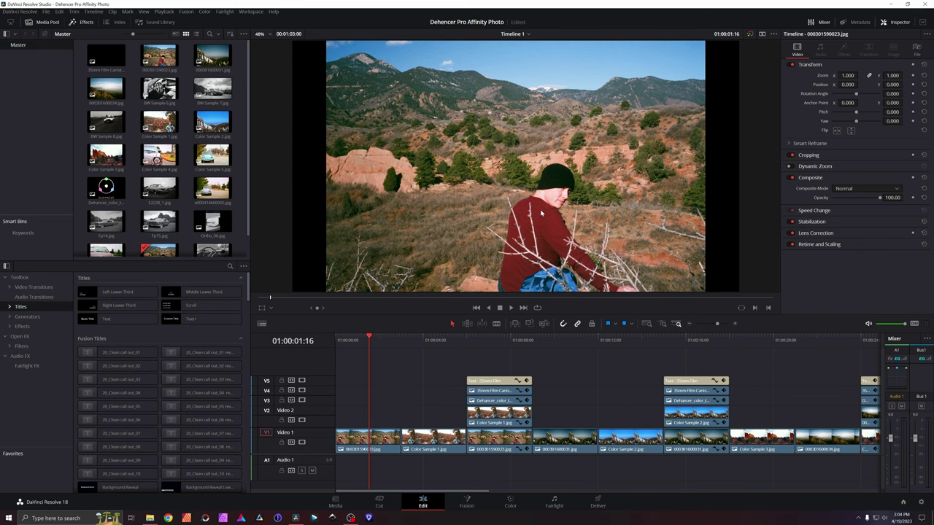
Zoom in on the man's photo to inspect his beanie and face, then fit it back
{"action": "scroll", "coordinate": [541, 213], "scroll_direction": "up", "scroll_amount": 6}
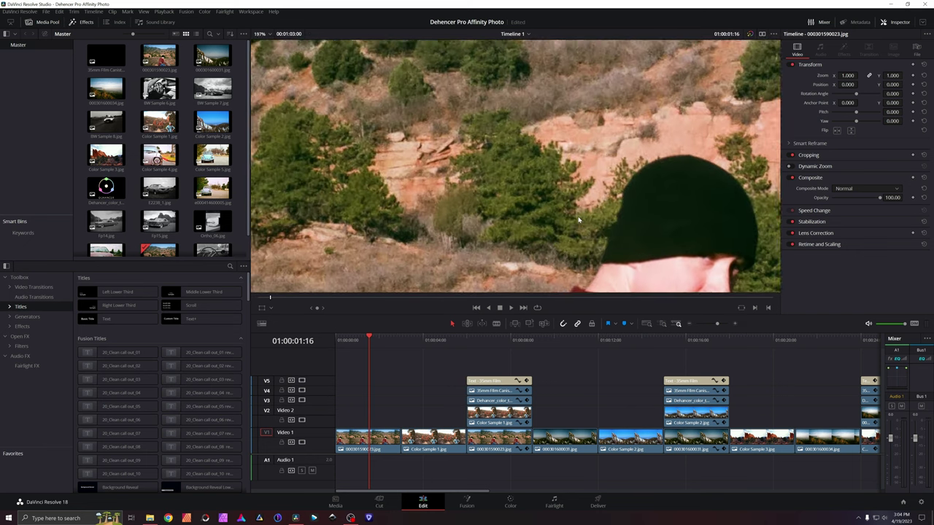
{"action": "key", "text": "shift+z"}
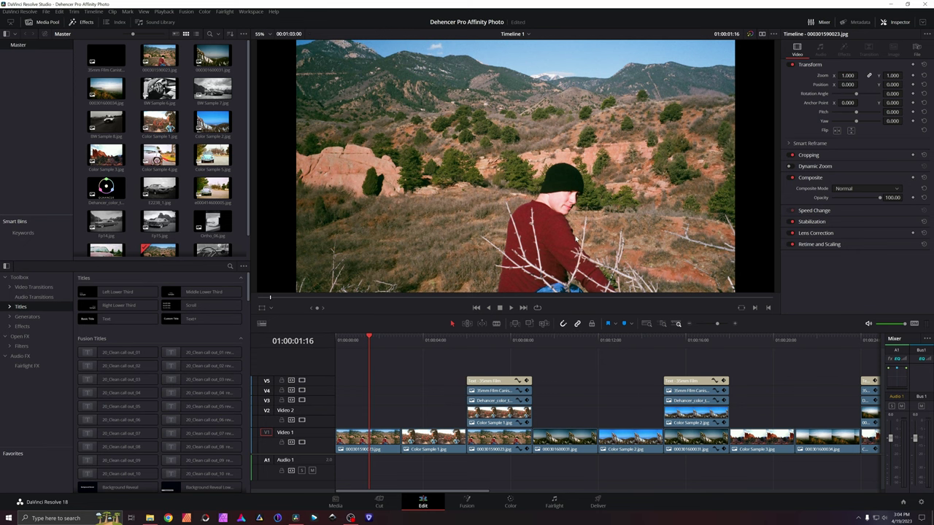
{"action": "scroll", "coordinate": [585, 239], "scroll_direction": "up", "scroll_amount": 4}
{"action": "scroll", "coordinate": [585, 238], "scroll_direction": "up", "scroll_amount": 3}
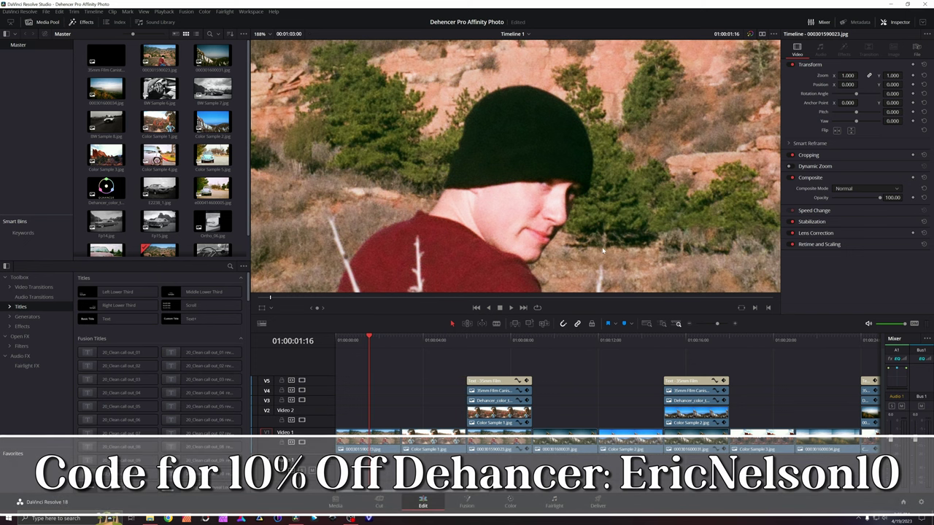
{"action": "scroll", "coordinate": [620, 219], "scroll_direction": "down", "scroll_amount": 3}
{"action": "scroll", "coordinate": [615, 210], "scroll_direction": "down", "scroll_amount": 5}
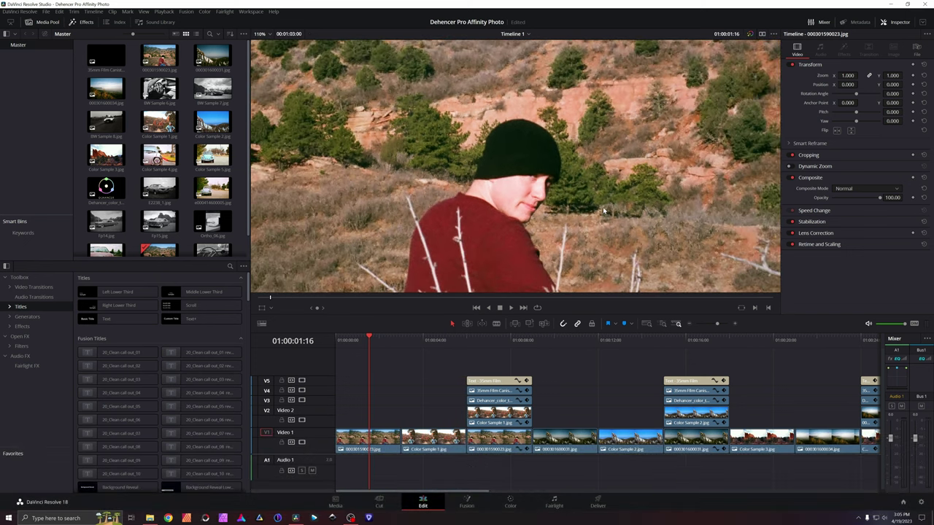
{"action": "scroll", "coordinate": [603, 210], "scroll_direction": "down", "scroll_amount": 2}
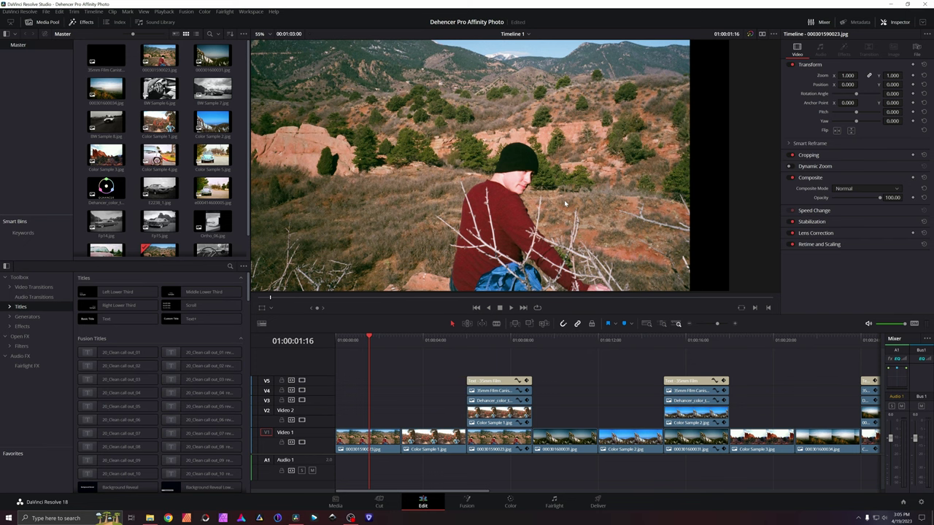
{"action": "scroll", "coordinate": [564, 200], "scroll_direction": "up", "scroll_amount": 6}
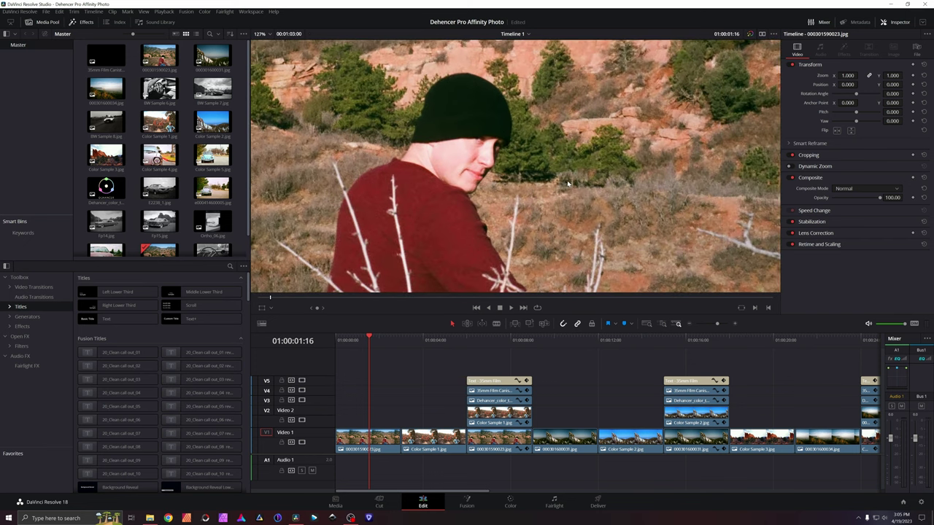
{"action": "scroll", "coordinate": [567, 183], "scroll_direction": "up", "scroll_amount": 5}
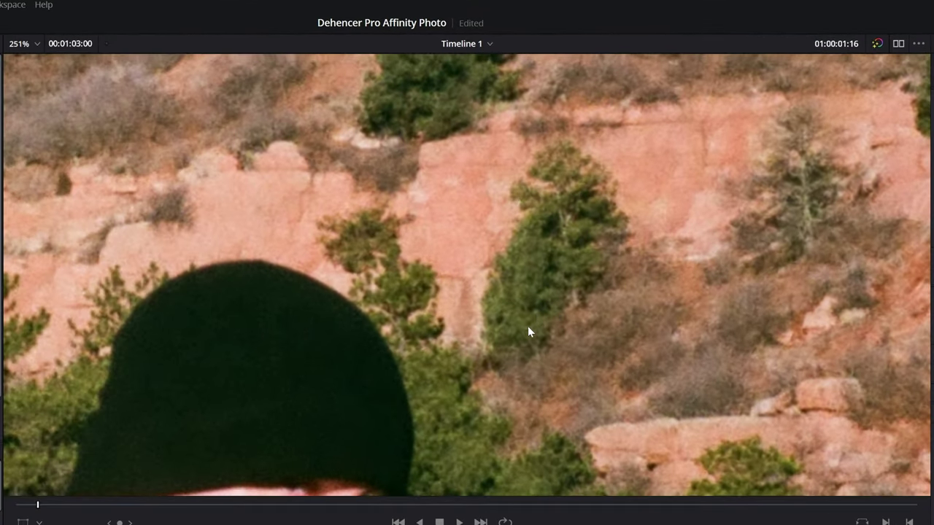
{"action": "left_click_drag", "start_coordinate": [529, 331], "coordinate": [678, 175]}
{"action": "scroll", "coordinate": [408, 313], "scroll_direction": "down", "scroll_amount": 10}
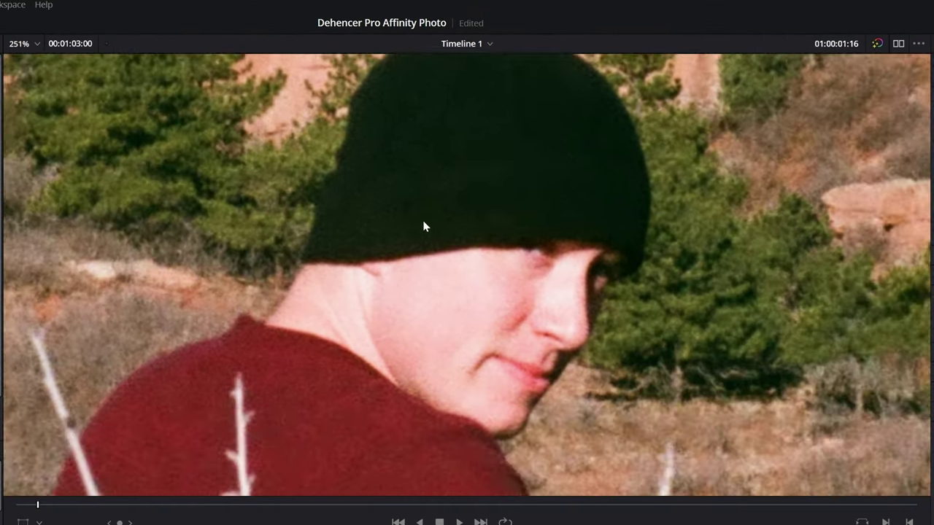
{"action": "scroll", "coordinate": [646, 245], "scroll_direction": "right", "scroll_amount": 10}
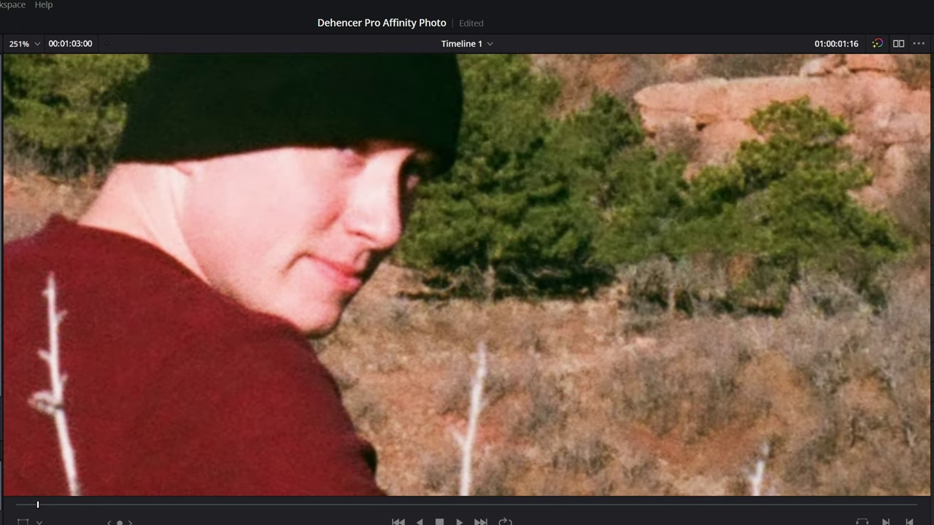
{"action": "key", "text": "shift+z"}
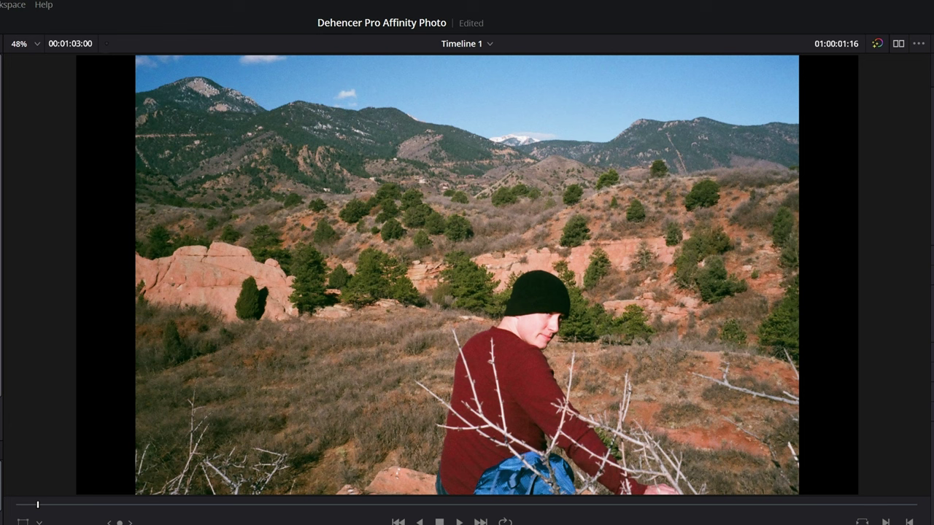
{"action": "scroll", "coordinate": [487, 146], "scroll_direction": "up", "scroll_amount": 1}
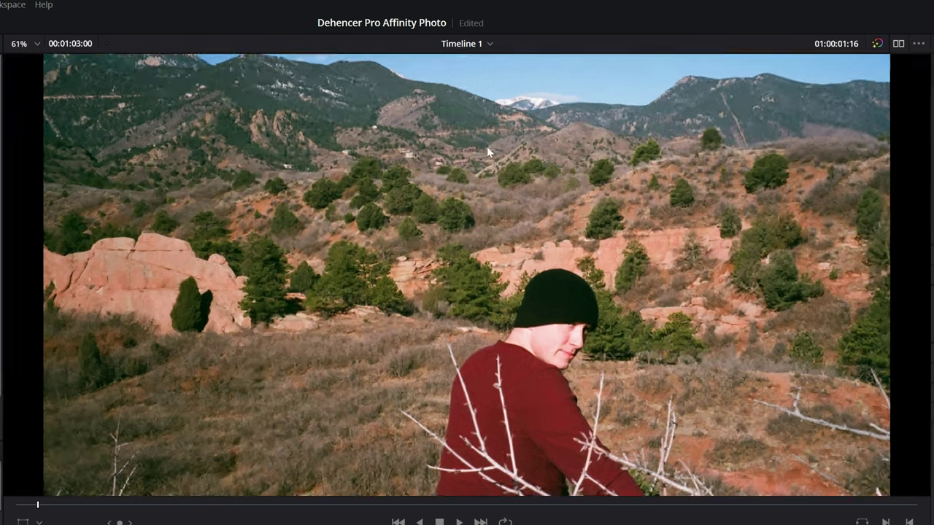
{"action": "scroll", "coordinate": [486, 146], "scroll_direction": "up", "scroll_amount": 3}
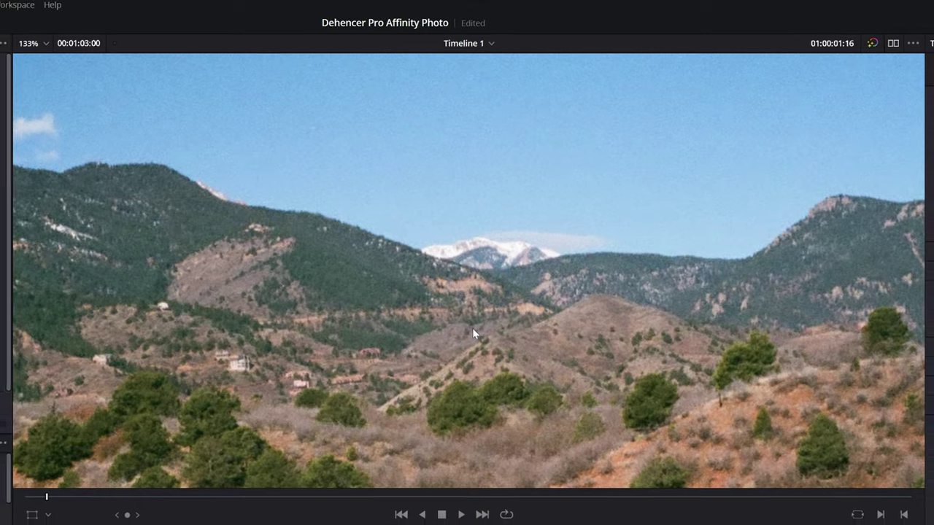
{"action": "key", "text": "shift+z"}
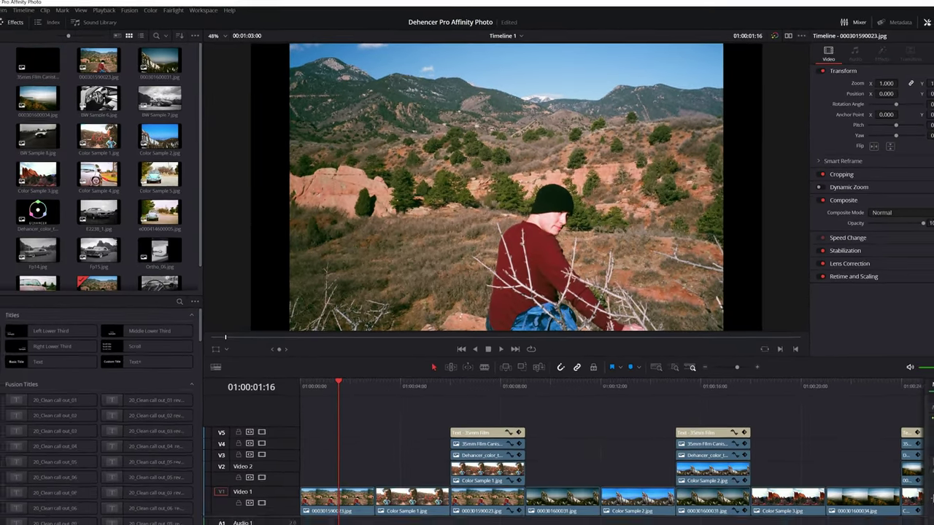
Go to the woman's photo and zoom around the trees, rocks and red spires
{"action": "left_click", "coordinate": [510, 502]}
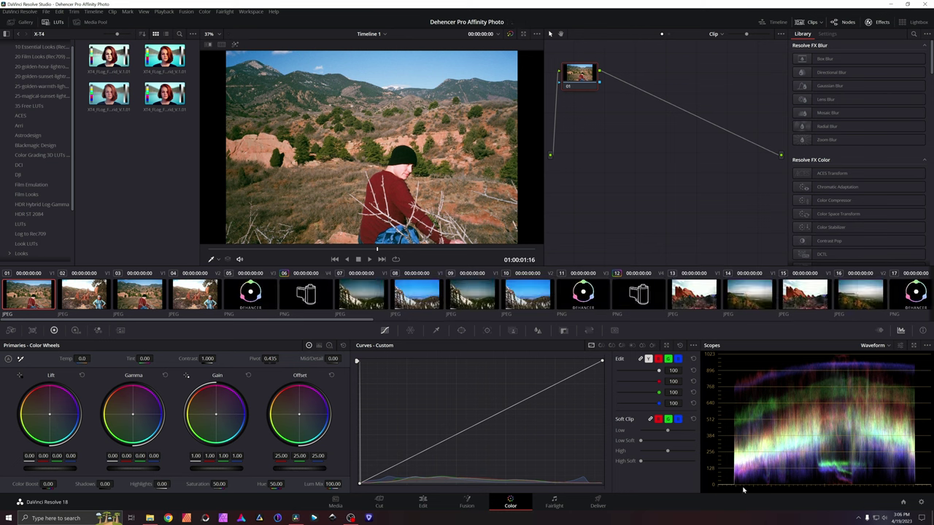
{"action": "left_click", "coordinate": [429, 502]}
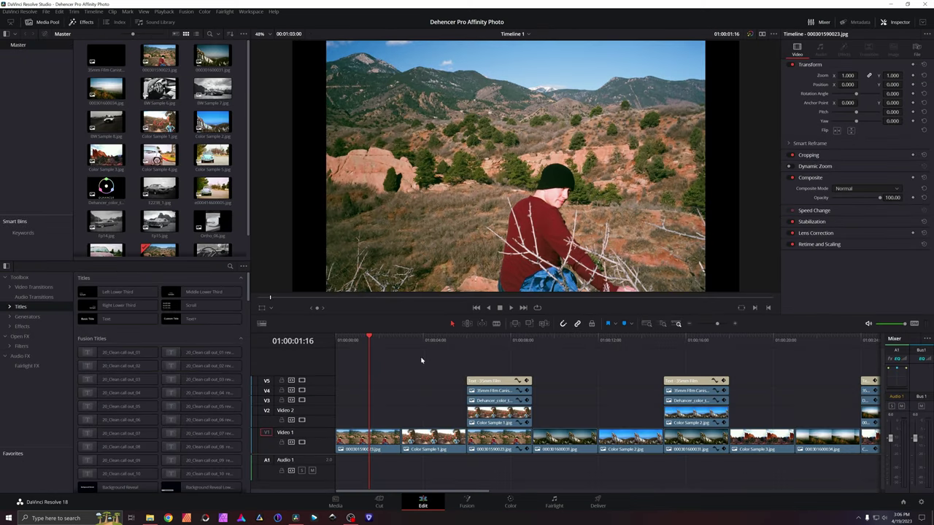
{"action": "left_click", "coordinate": [432, 340]}
{"action": "scroll", "coordinate": [523, 204], "scroll_direction": "up", "scroll_amount": 5}
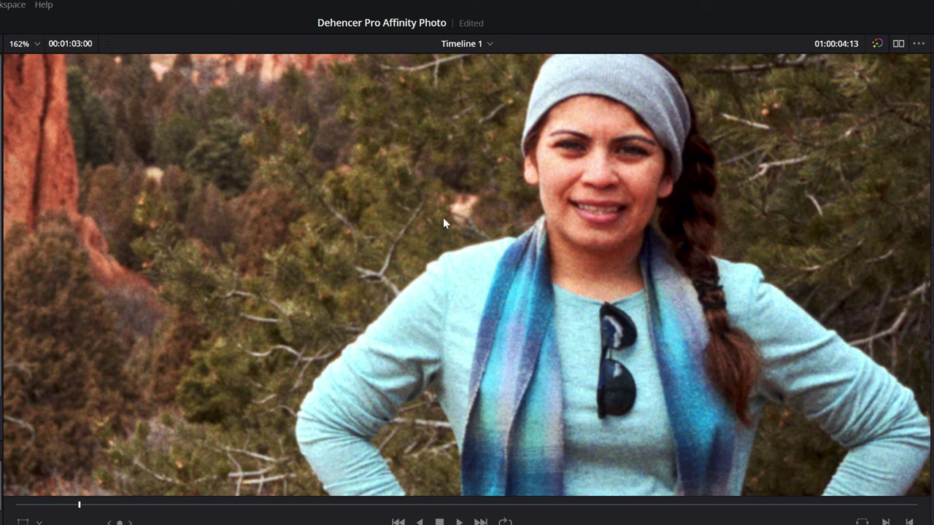
{"action": "left_click_drag", "start_coordinate": [443, 218], "coordinate": [302, 352]}
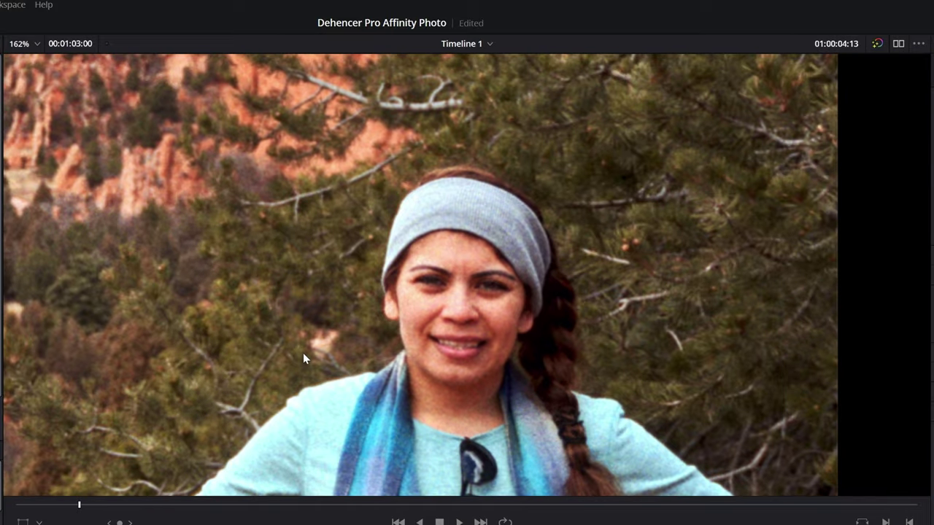
{"action": "left_click_drag", "start_coordinate": [266, 334], "coordinate": [408, 407]}
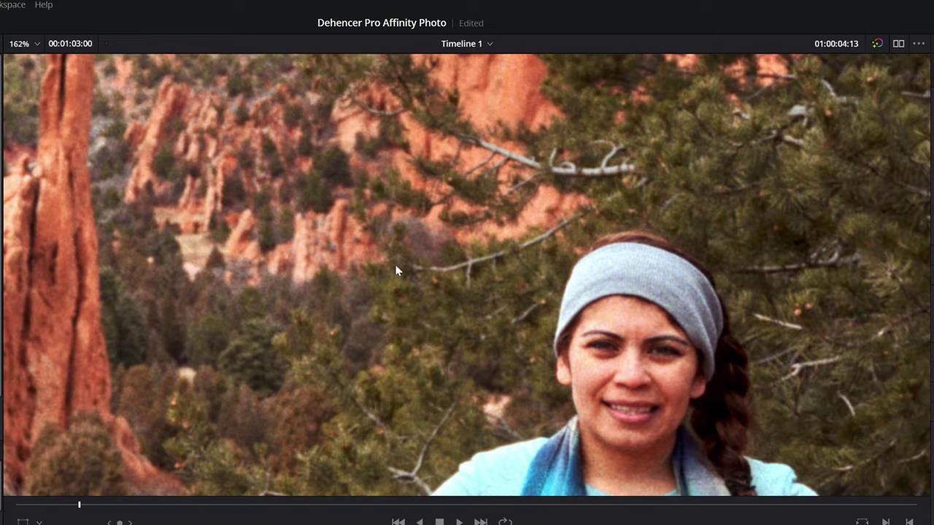
{"action": "left_click_drag", "start_coordinate": [396, 267], "coordinate": [664, 421]}
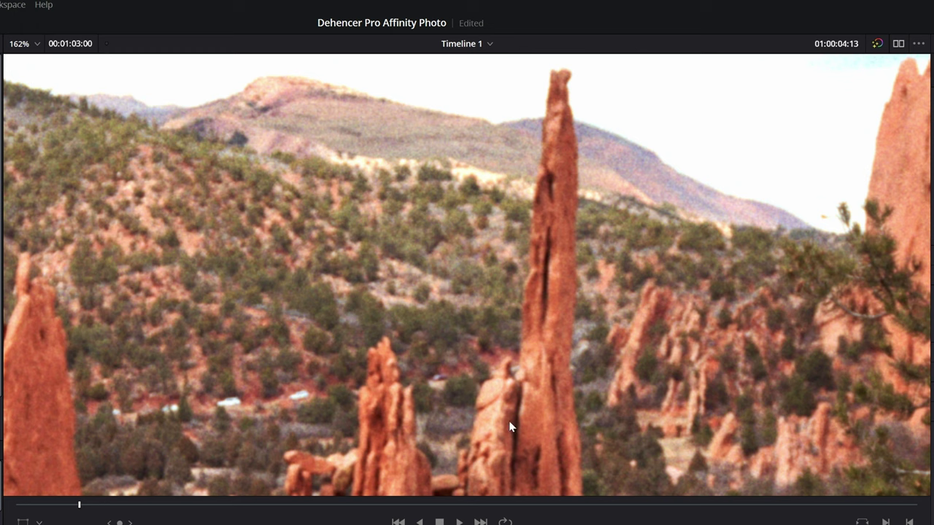
{"action": "key", "text": "shift+z"}
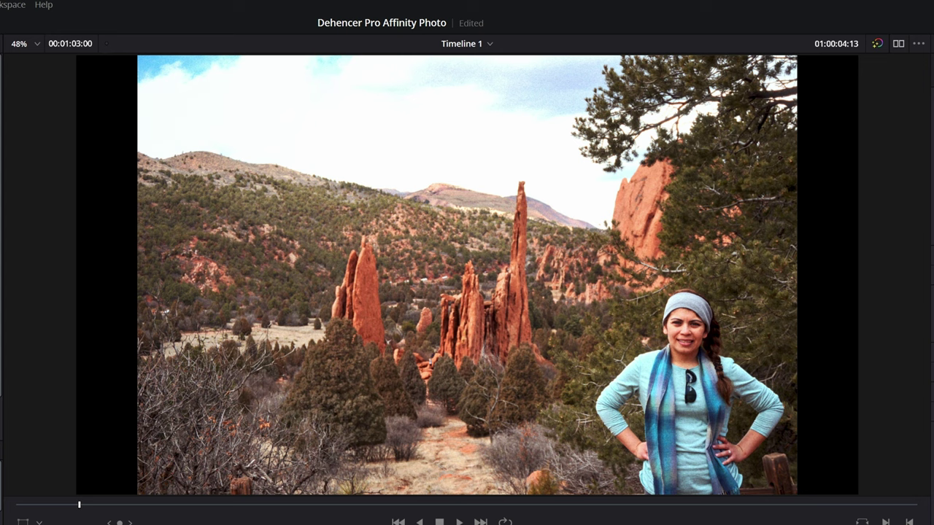
Flick between the man and woman photos, magnifying the man's face, ending on the woman's photo
{"action": "key", "text": "Up"}
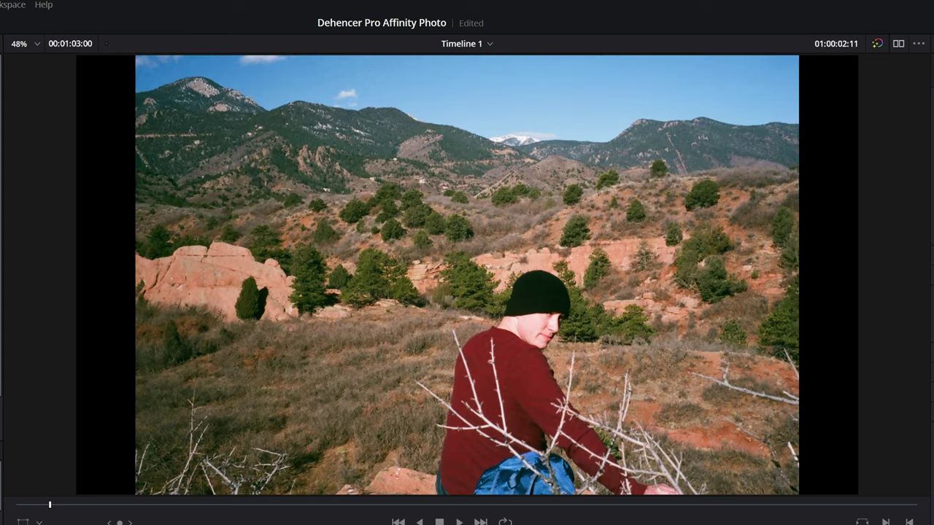
{"action": "key", "text": "Down"}
{"action": "key", "text": "Up"}
{"action": "key", "text": "Down"}
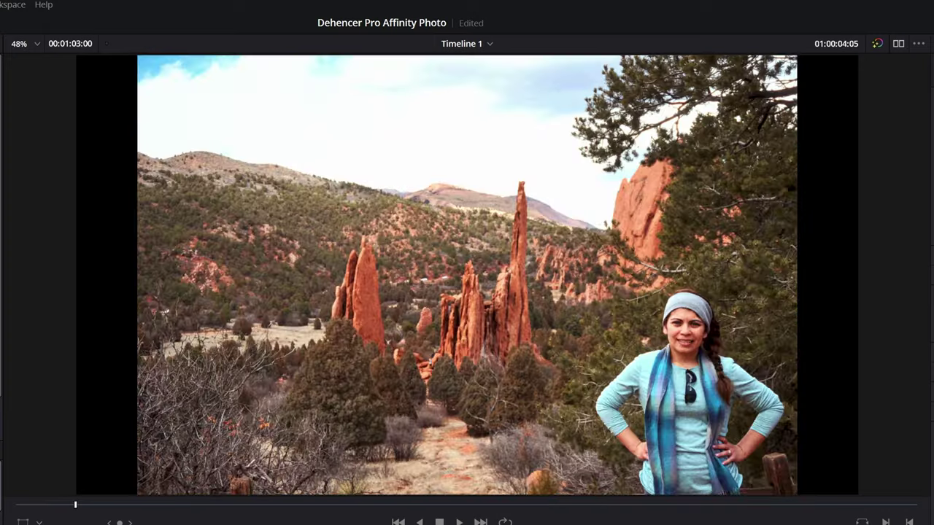
{"action": "key", "text": "Up"}
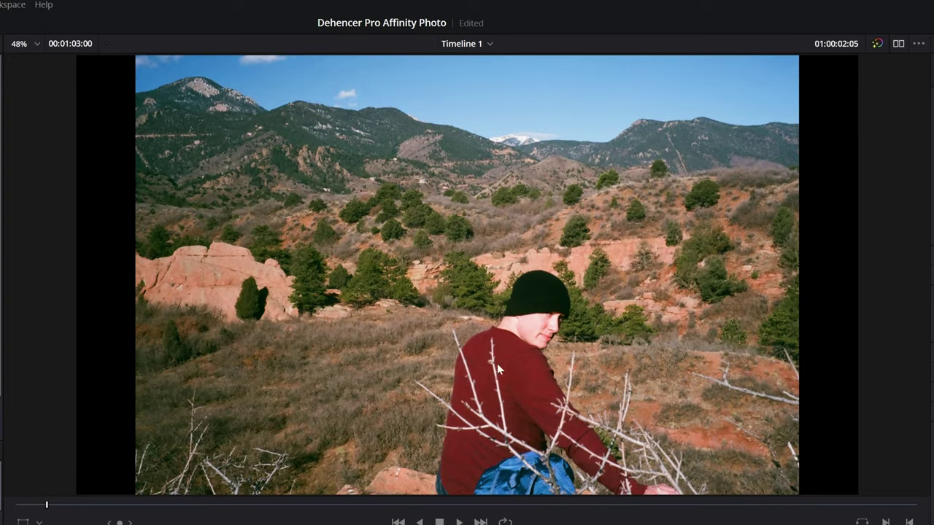
{"action": "scroll", "coordinate": [615, 365], "scroll_direction": "up", "scroll_amount": 5}
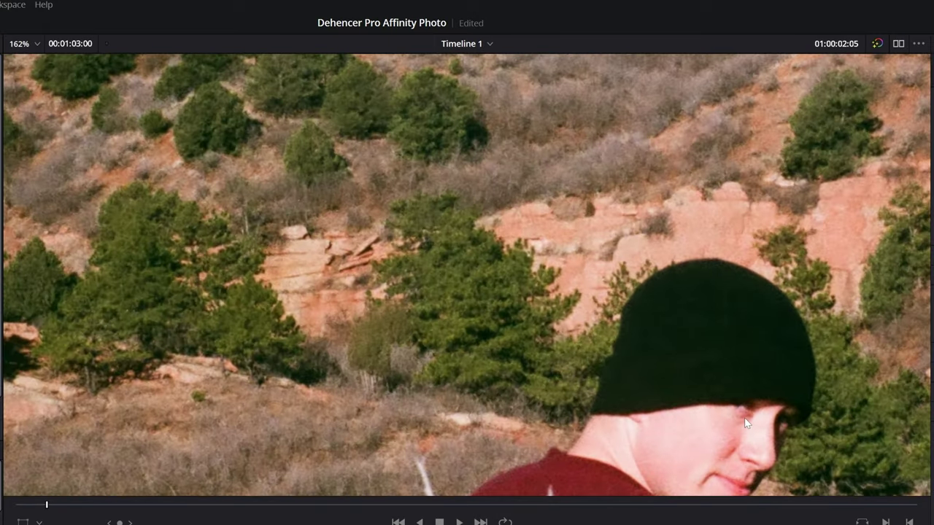
{"action": "left_click_drag", "start_coordinate": [745, 423], "coordinate": [572, 329]}
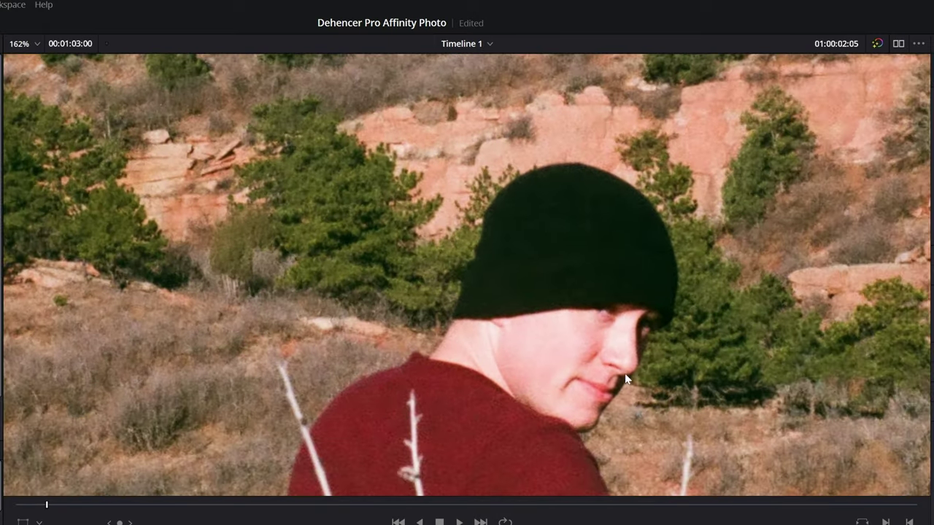
{"action": "scroll", "coordinate": [572, 330], "scroll_direction": "up", "scroll_amount": 3}
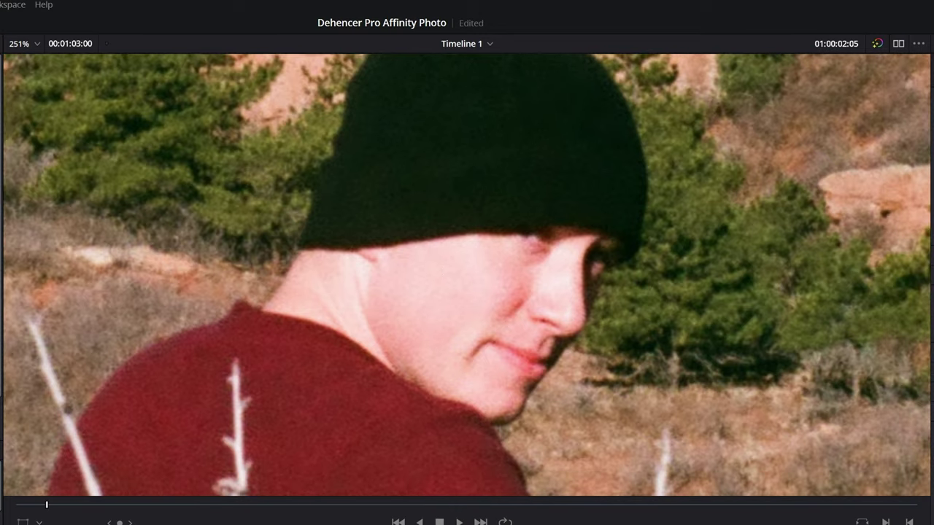
{"action": "key", "text": "Down"}
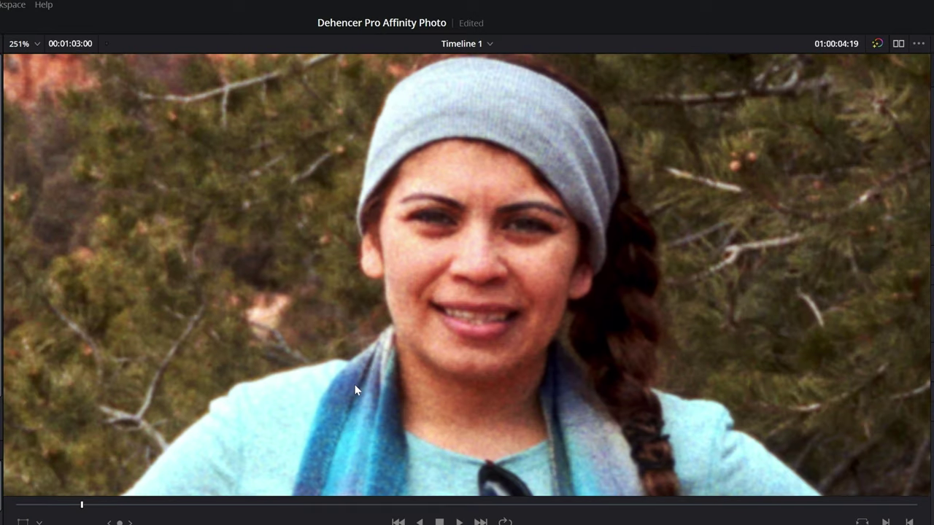
{"action": "key", "text": "shift+z"}
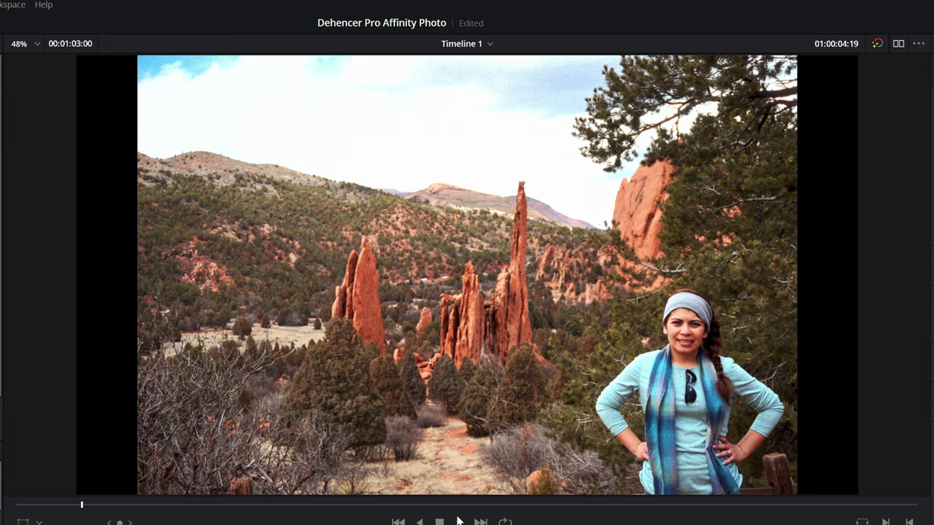
Step forward in the timeline to the black-and-white Corvette interior clip and zoom the viewer
{"action": "key", "text": "Down"}
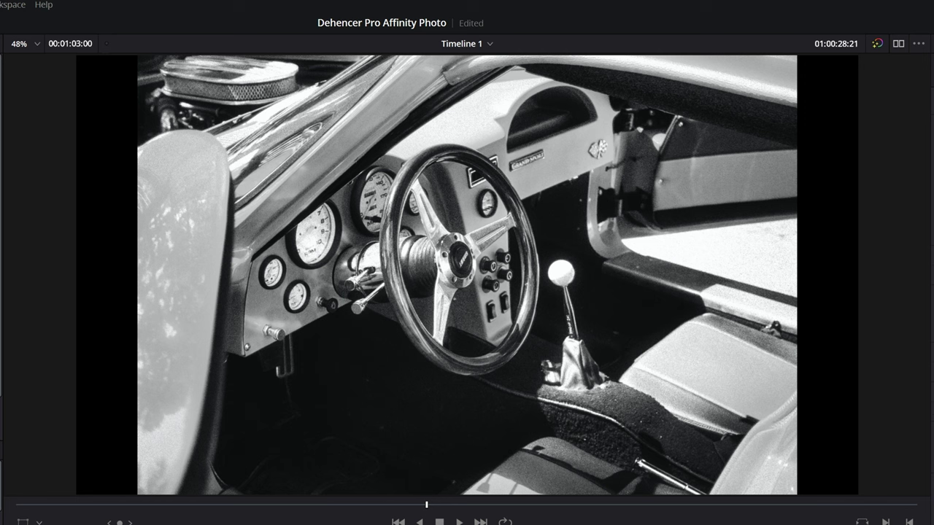
{"action": "scroll", "coordinate": [503, 387], "scroll_direction": "up", "scroll_amount": 8}
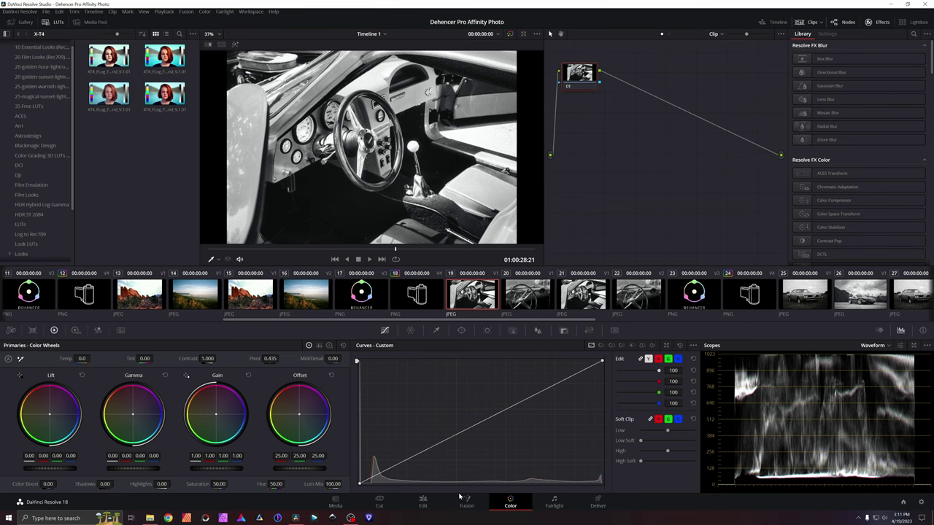
Return to the Edit page and zoom into the grainy Corvette interior
{"action": "left_click", "coordinate": [423, 502]}
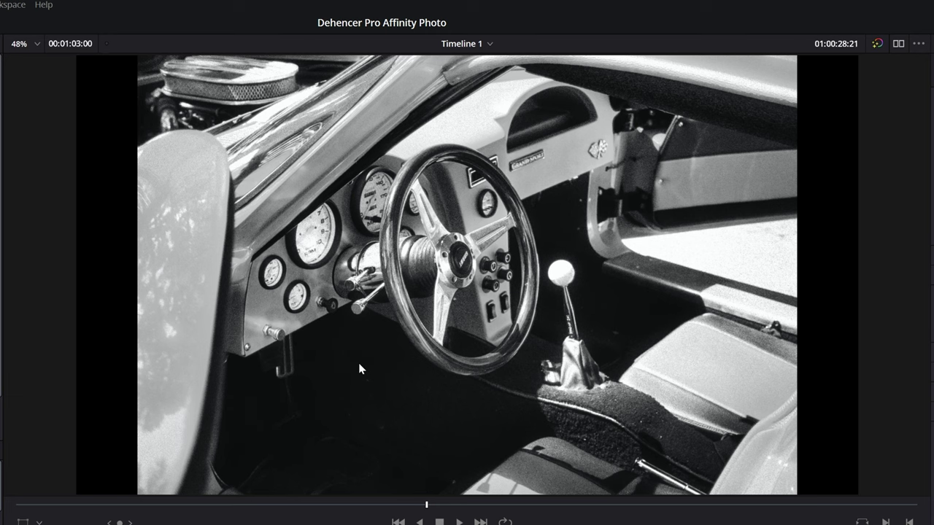
{"action": "scroll", "coordinate": [452, 303], "scroll_direction": "up", "scroll_amount": 10}
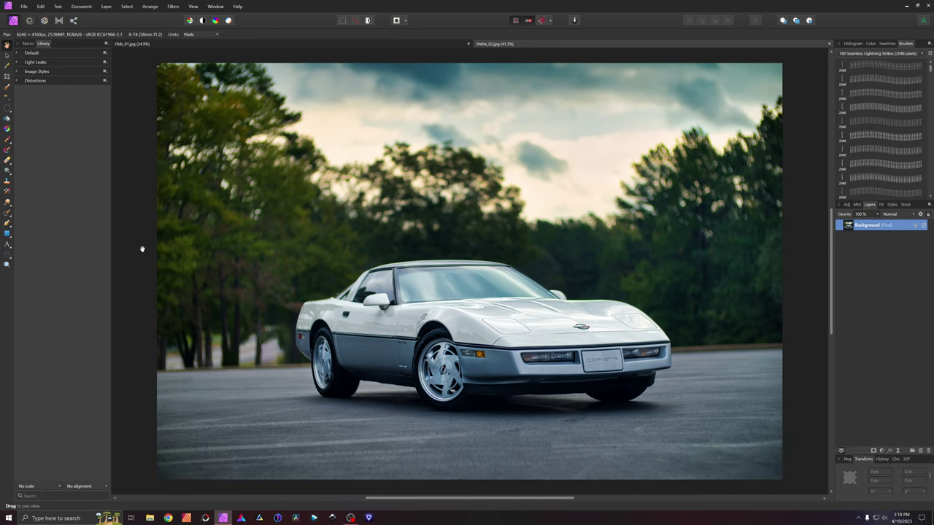
Flip between the Corvette and Oldsmobile tabs, settling on Olds_01.jpg
{"action": "left_click", "coordinate": [327, 46]}
{"action": "left_click", "coordinate": [496, 44]}
{"action": "left_click", "coordinate": [384, 44]}
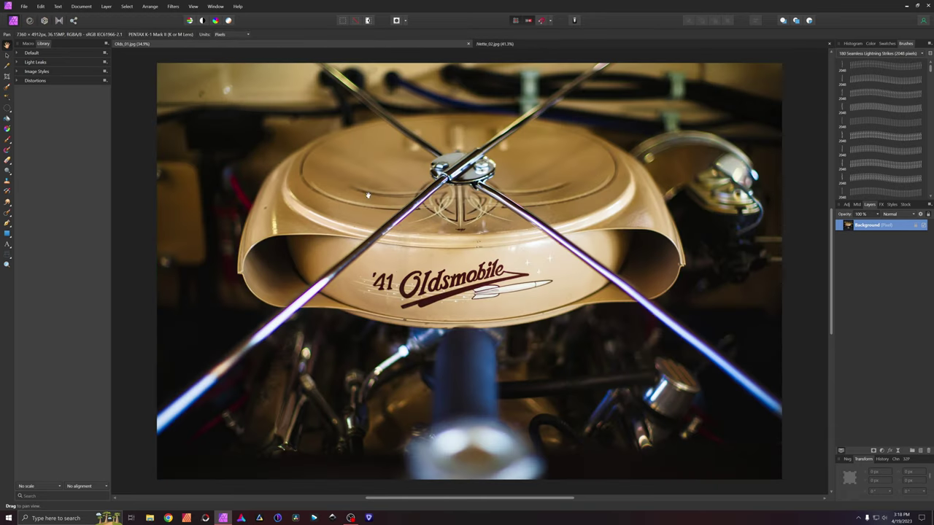
Launch Filters > Plugins > Dehancer > Dehancer Film and scroll through the film presets
{"action": "left_click", "coordinate": [173, 6]}
{"action": "mouse_move", "coordinate": [201, 100]}
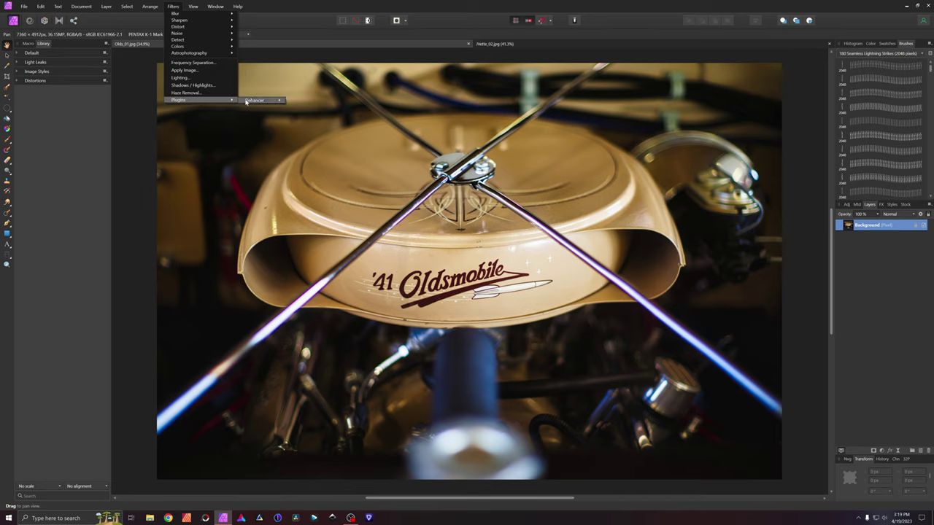
{"action": "mouse_move", "coordinate": [255, 100]}
{"action": "left_click", "coordinate": [307, 102]}
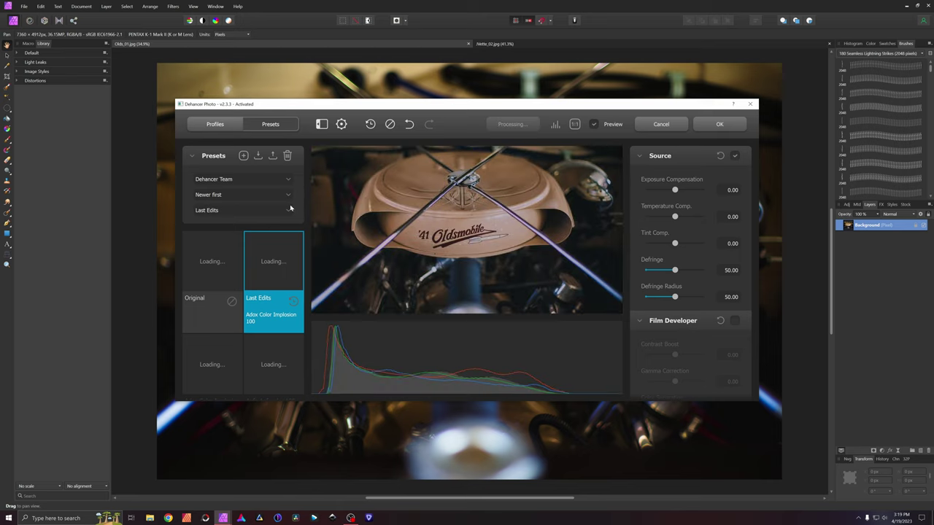
{"action": "scroll", "coordinate": [255, 254], "scroll_direction": "down", "scroll_amount": 1}
{"action": "scroll", "coordinate": [255, 254], "scroll_direction": "down", "scroll_amount": 5}
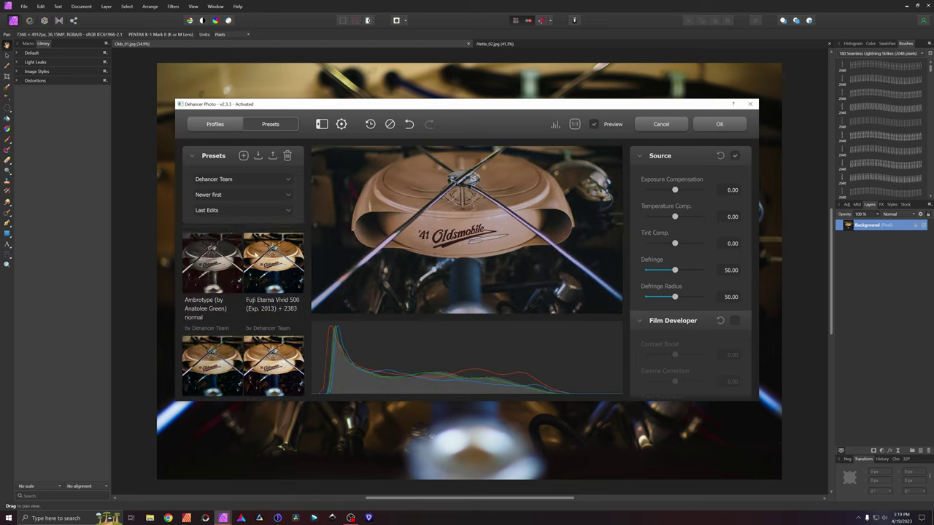
{"action": "scroll", "coordinate": [255, 254], "scroll_direction": "down", "scroll_amount": 8}
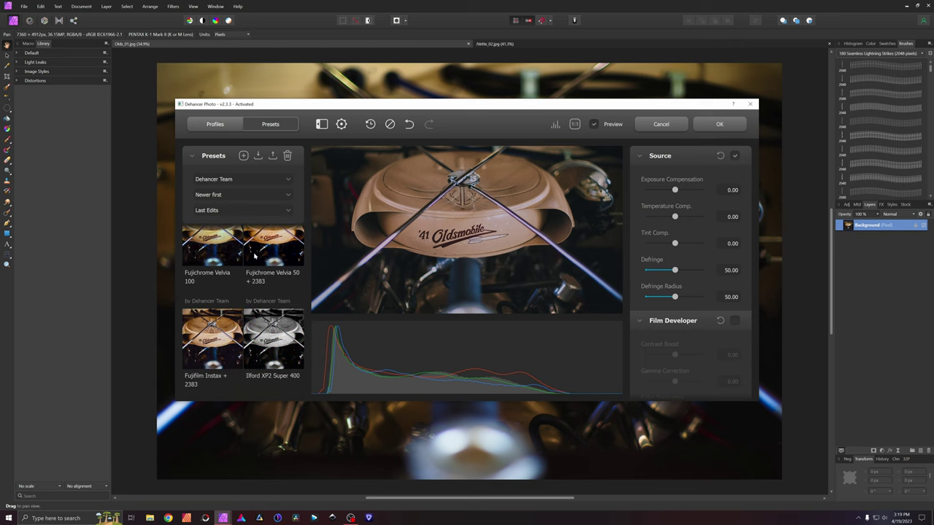
Apply the Kodak Eastman Double-X 5222 film preset to the Oldsmobile photo
{"action": "scroll", "coordinate": [255, 254], "scroll_direction": "down", "scroll_amount": 3}
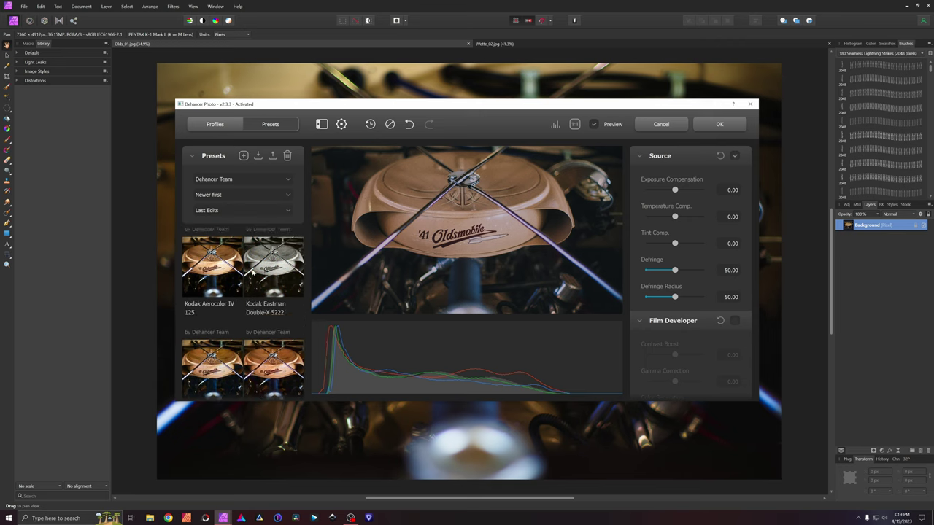
{"action": "left_click", "coordinate": [271, 281]}
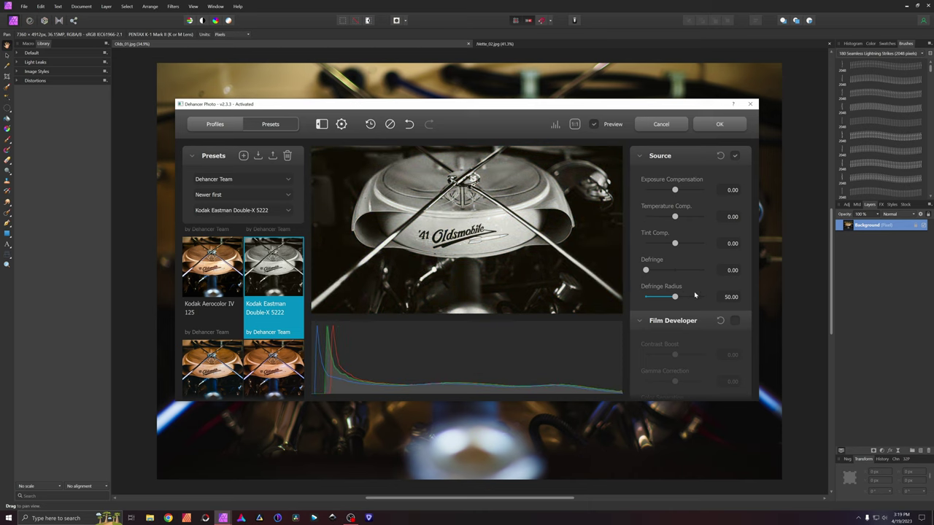
{"action": "scroll", "coordinate": [694, 291], "scroll_direction": "down", "scroll_amount": 2}
{"action": "scroll", "coordinate": [694, 295], "scroll_direction": "up", "scroll_amount": 2}
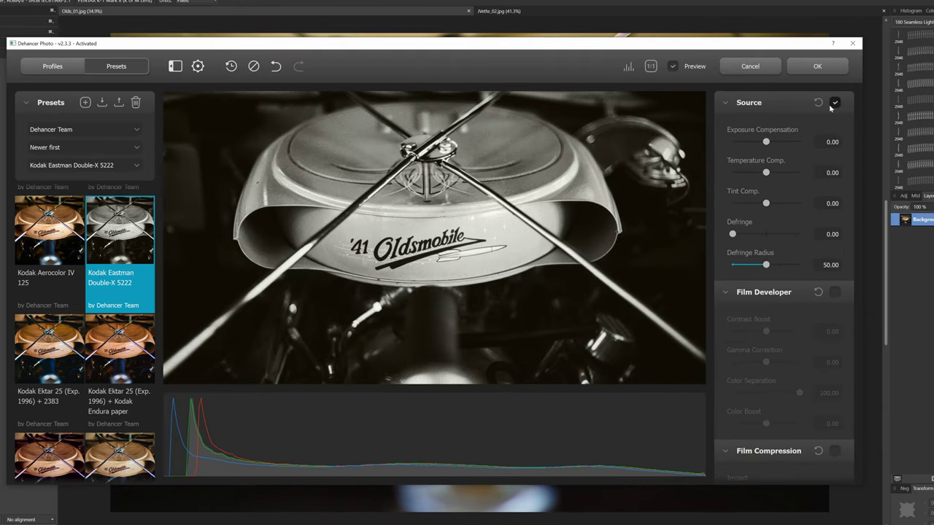
Toggle Source corrections off and on, then raise Film Grain size to 11.04
{"action": "left_click", "coordinate": [734, 155]}
{"action": "left_click", "coordinate": [834, 103]}
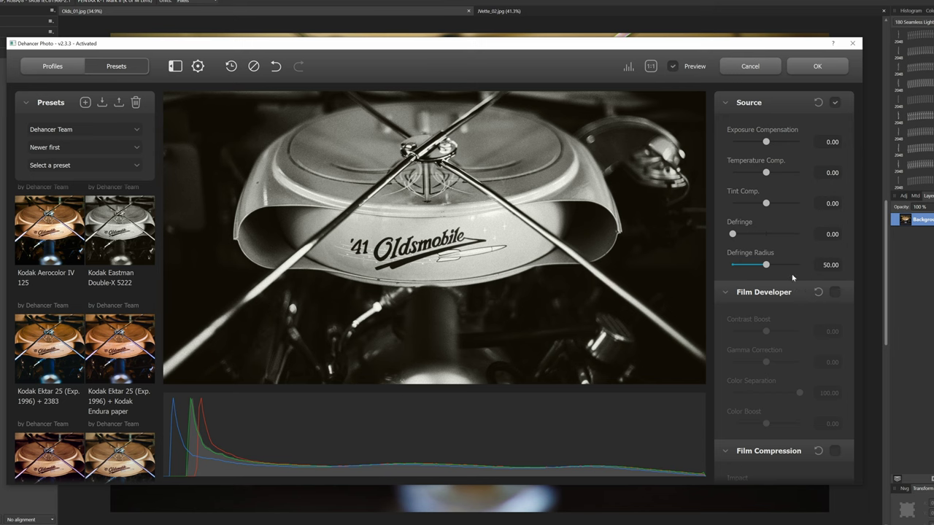
{"action": "scroll", "coordinate": [786, 259], "scroll_direction": "down", "scroll_amount": 8}
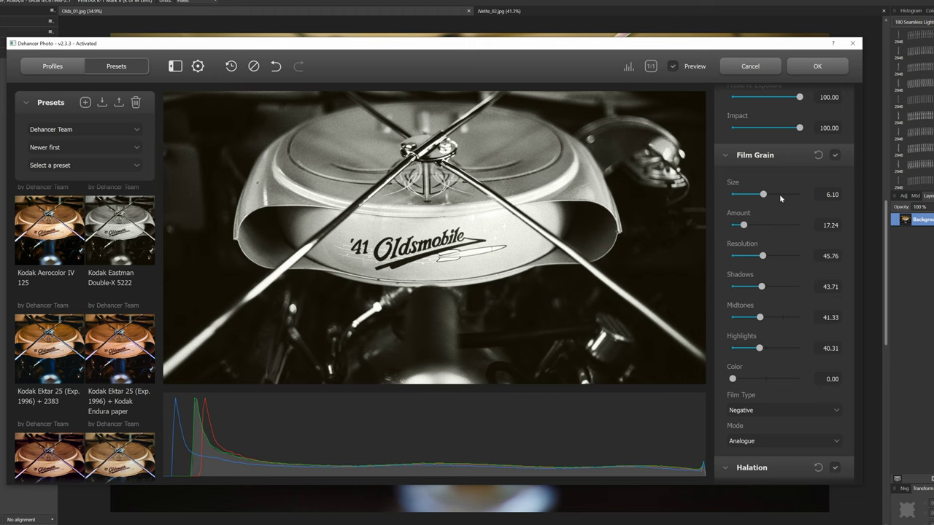
{"action": "left_click_drag", "start_coordinate": [779, 194], "coordinate": [818, 202]}
Test grain sizes and amounts, ending at Film Grain size 3.15 and amount 20
{"action": "left_click", "coordinate": [794, 194]}
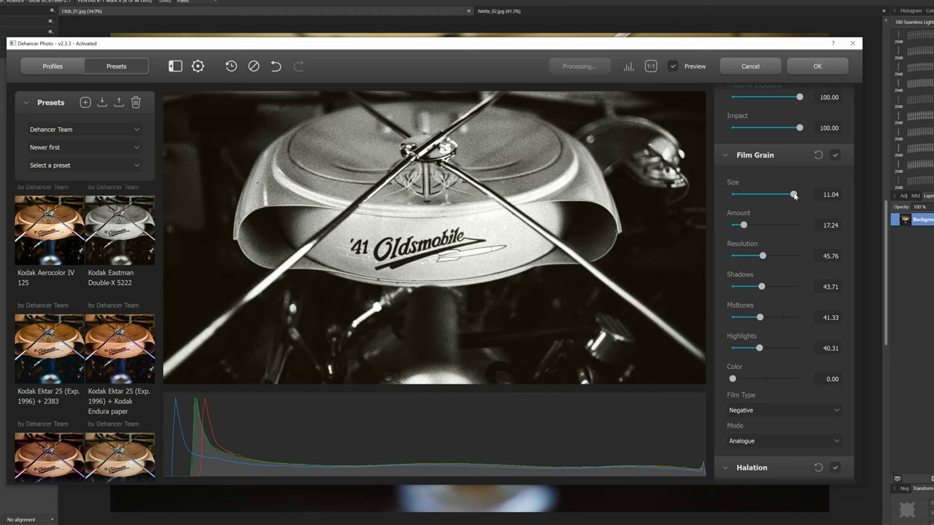
{"action": "left_click_drag", "start_coordinate": [794, 195], "coordinate": [693, 204]}
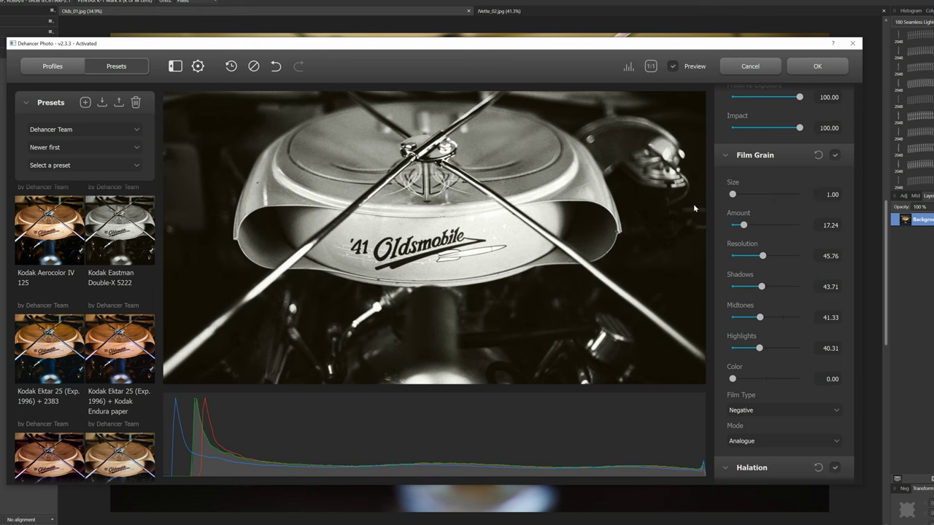
{"action": "left_click", "coordinate": [761, 195]}
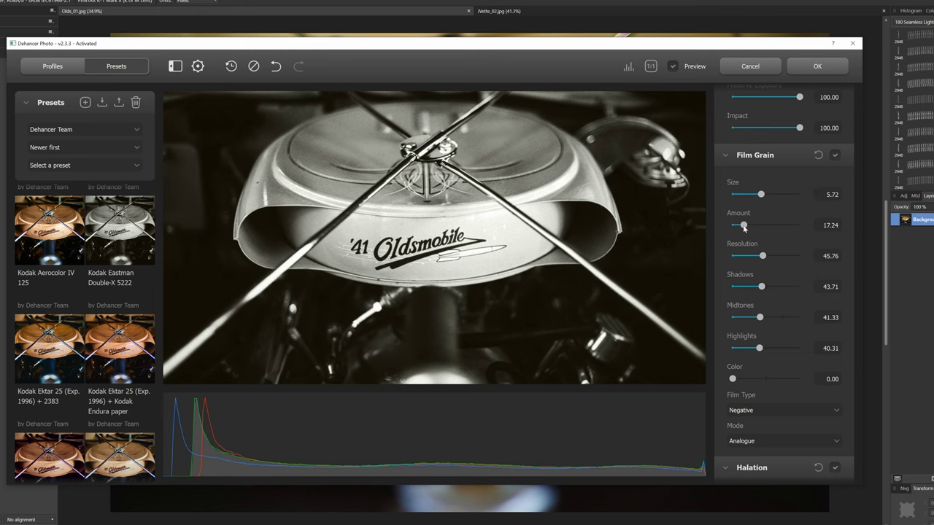
{"action": "left_click_drag", "start_coordinate": [744, 225], "coordinate": [802, 225]}
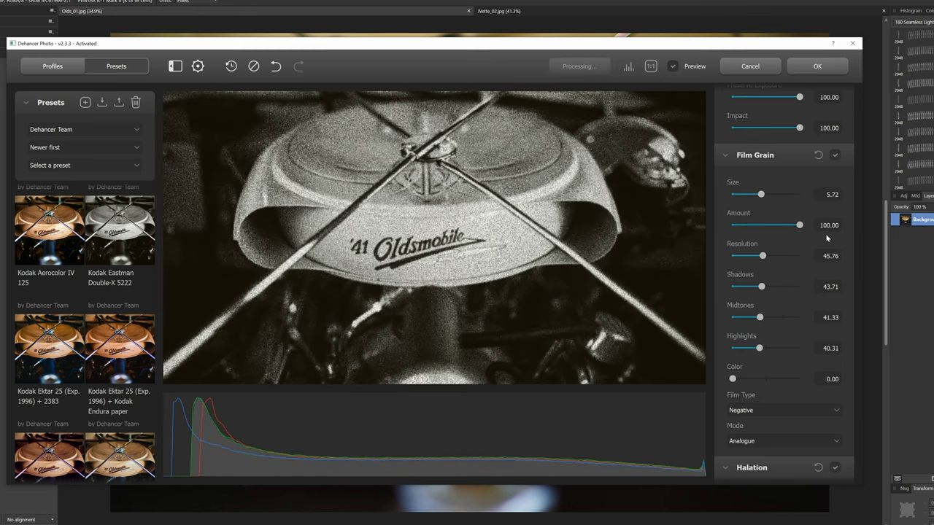
{"action": "left_click_drag", "start_coordinate": [760, 195], "coordinate": [803, 197]}
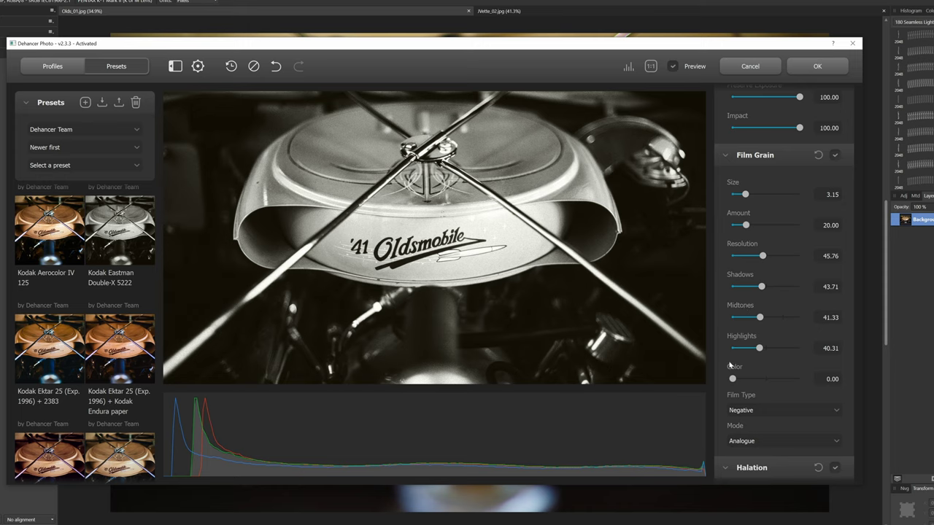
{"action": "scroll", "coordinate": [744, 372], "scroll_direction": "down", "scroll_amount": 1}
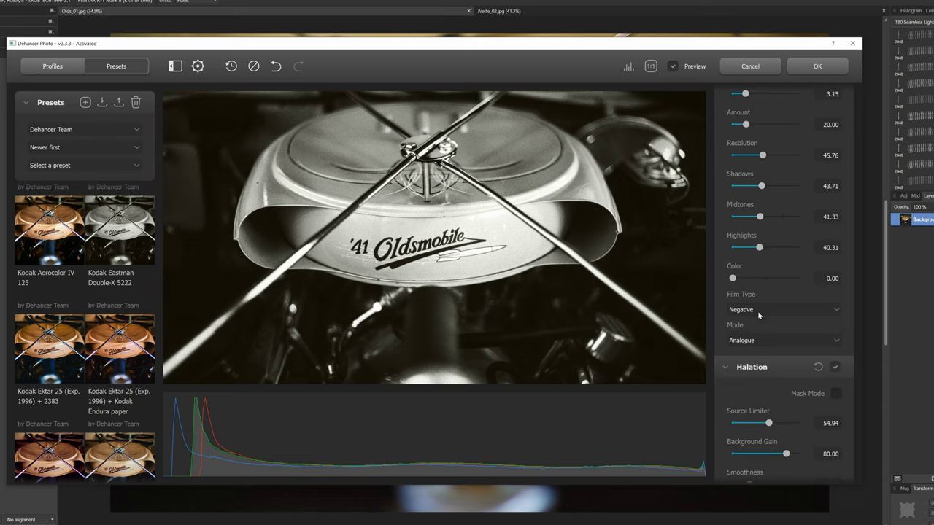
{"action": "left_click", "coordinate": [759, 311]}
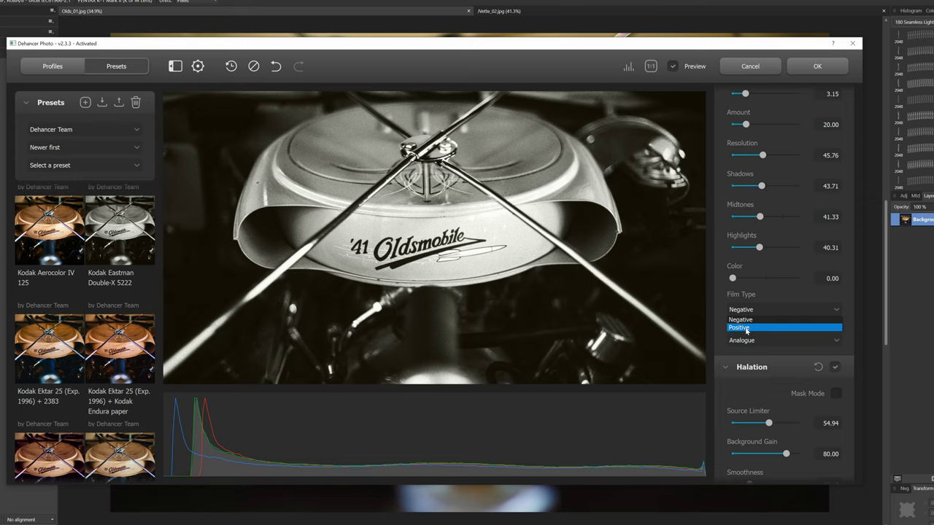
{"action": "left_click", "coordinate": [773, 308]}
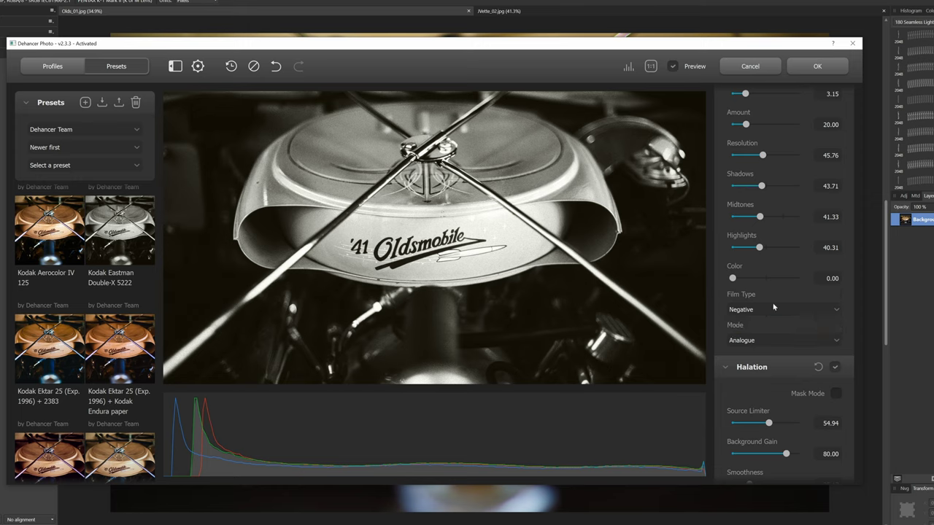
{"action": "left_click", "coordinate": [765, 340]}
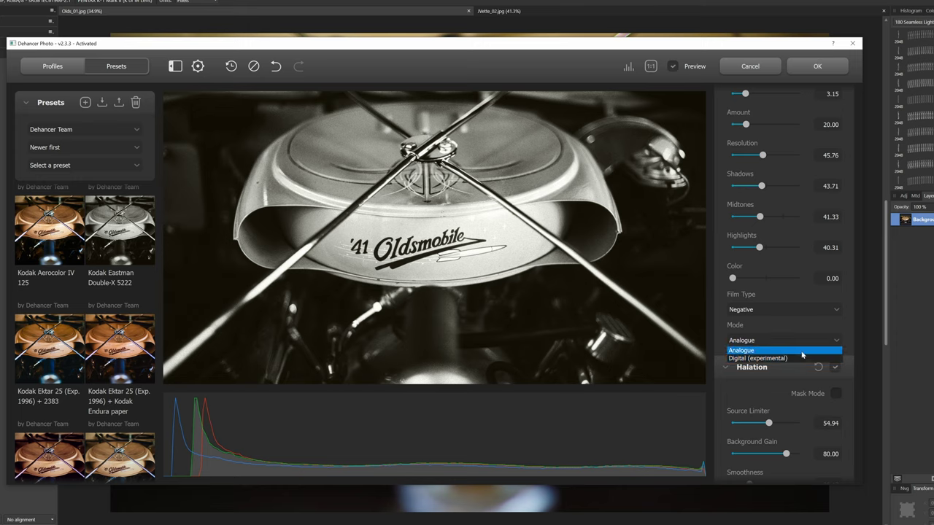
{"action": "left_click", "coordinate": [806, 348]}
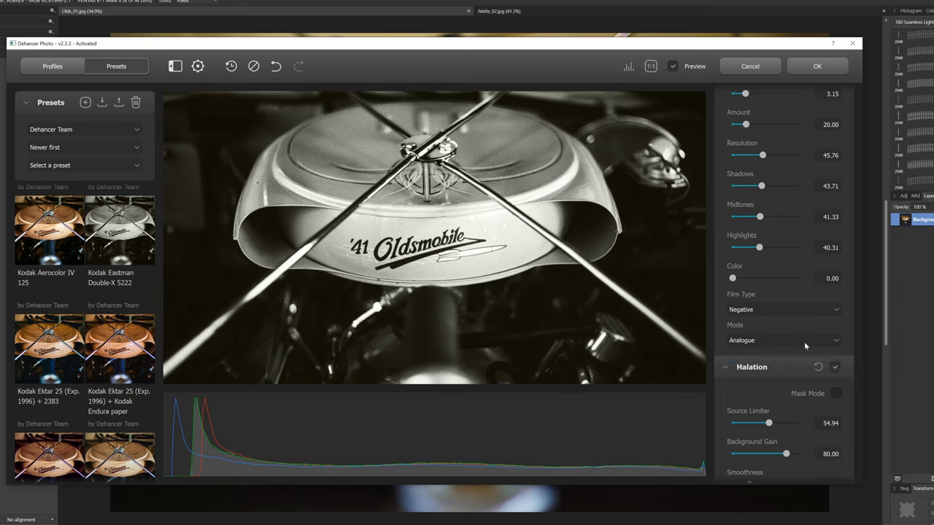
{"action": "scroll", "coordinate": [749, 349], "scroll_direction": "down", "scroll_amount": 3}
{"action": "scroll", "coordinate": [770, 332], "scroll_direction": "down", "scroll_amount": 1}
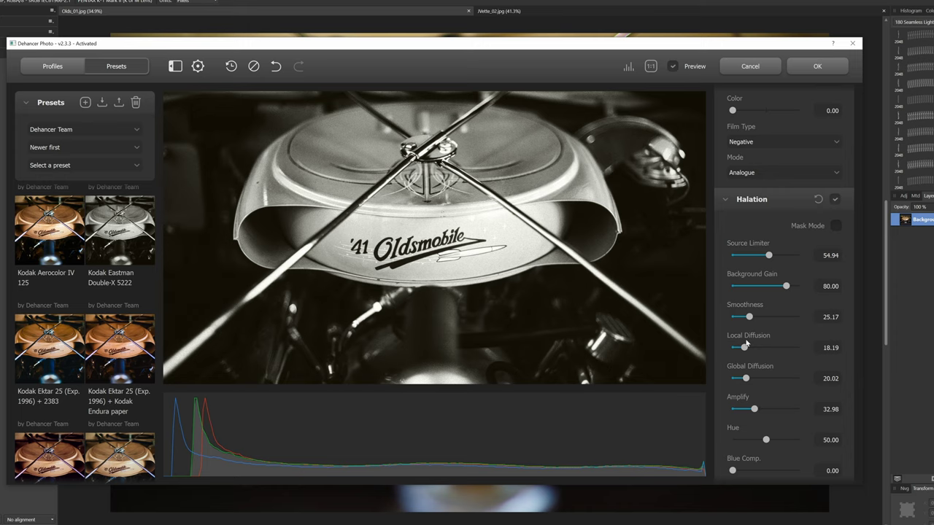
{"action": "scroll", "coordinate": [753, 337], "scroll_direction": "down", "scroll_amount": 2}
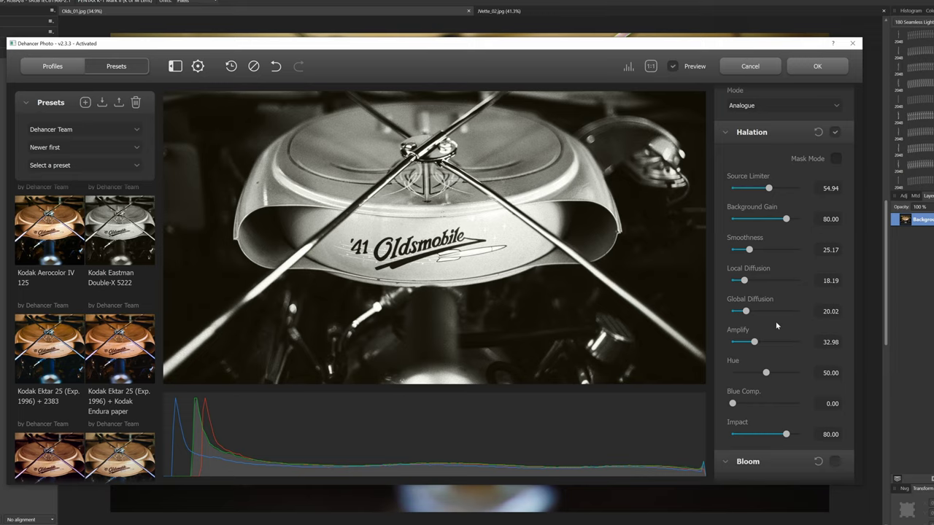
{"action": "left_click", "coordinate": [835, 159]}
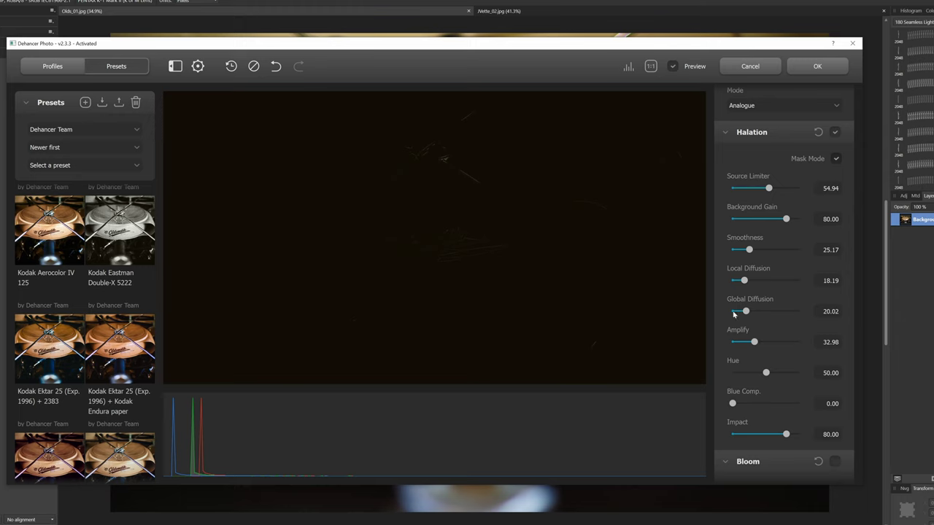
Apply Kodak Aerocolor IV 125, show the halation mask, and set Source Limiter 0, Background Gain 100, Smoothness 10, Amplify 100
{"action": "left_click", "coordinate": [48, 260]}
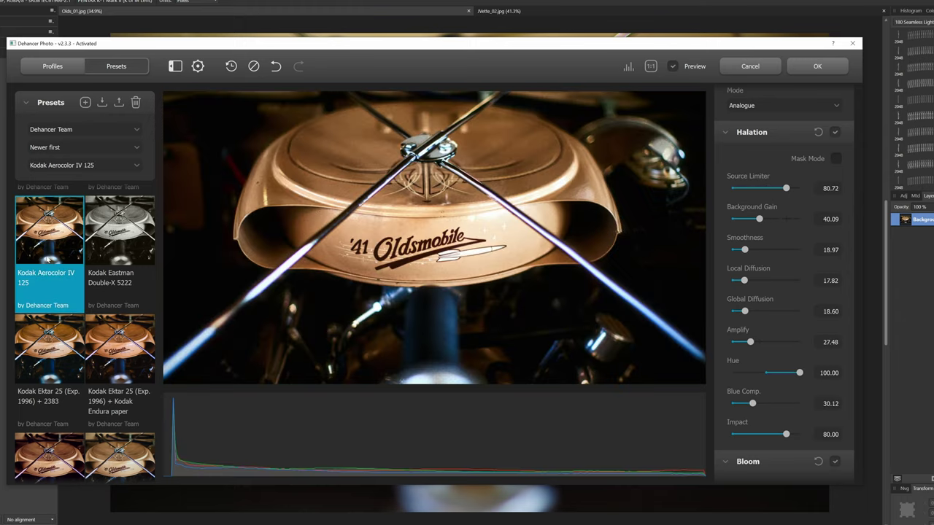
{"action": "left_click", "coordinate": [836, 159]}
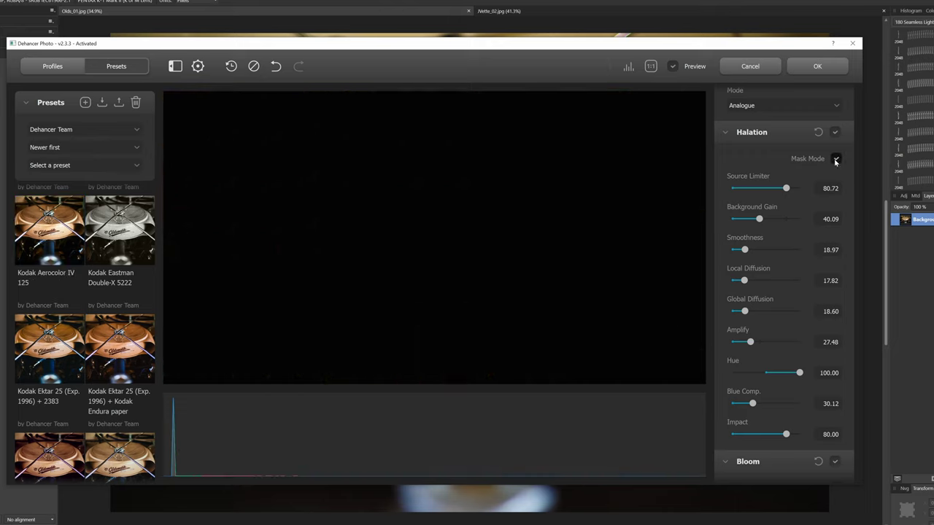
{"action": "left_click_drag", "start_coordinate": [785, 188], "coordinate": [708, 202]}
{"action": "left_click_drag", "start_coordinate": [758, 219], "coordinate": [813, 222]}
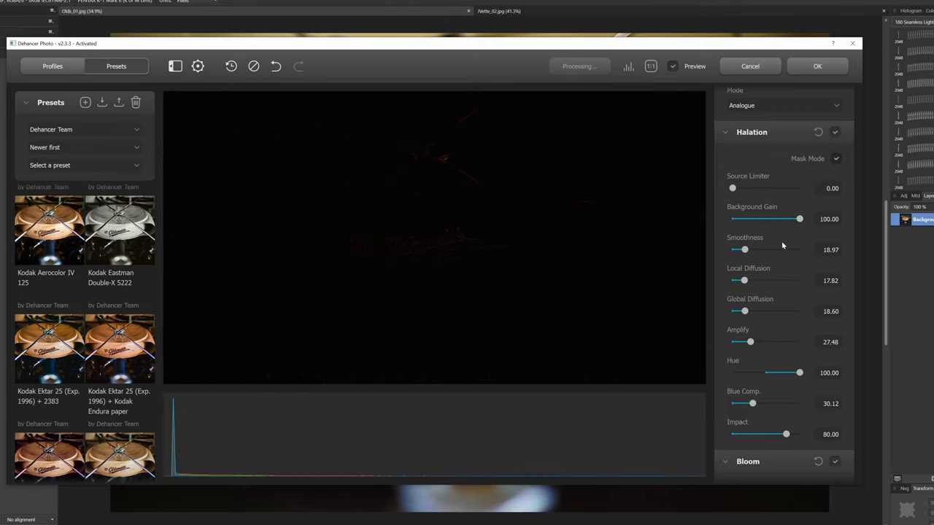
{"action": "left_click_drag", "start_coordinate": [744, 249], "coordinate": [739, 250]}
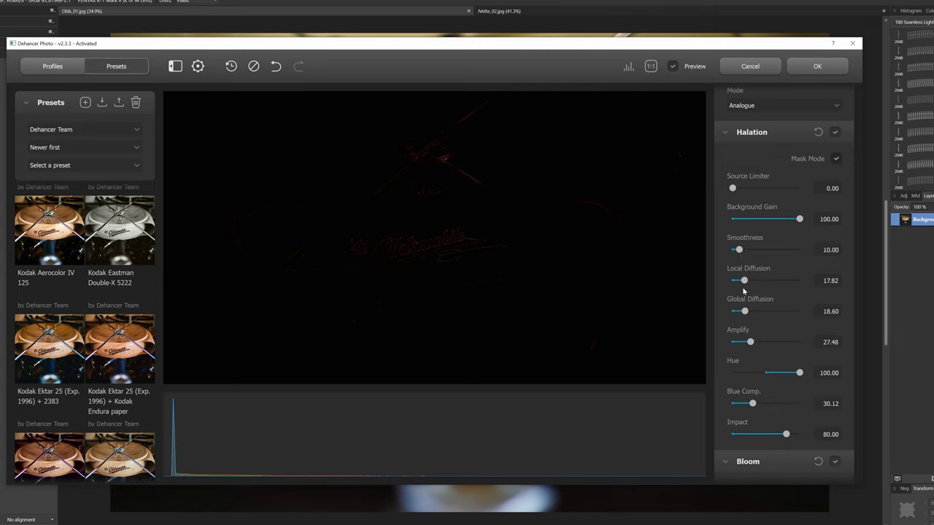
{"action": "left_click_drag", "start_coordinate": [750, 341], "coordinate": [825, 347]}
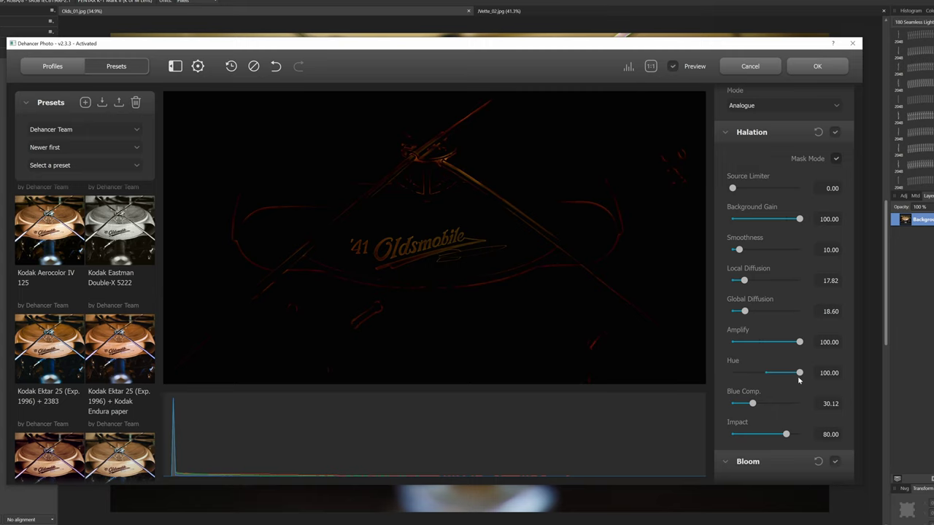
Try halation Hue at 0 and 50, settle on 100, then exit mask view and disable Halation
{"action": "left_click_drag", "start_coordinate": [799, 379], "coordinate": [734, 386]}
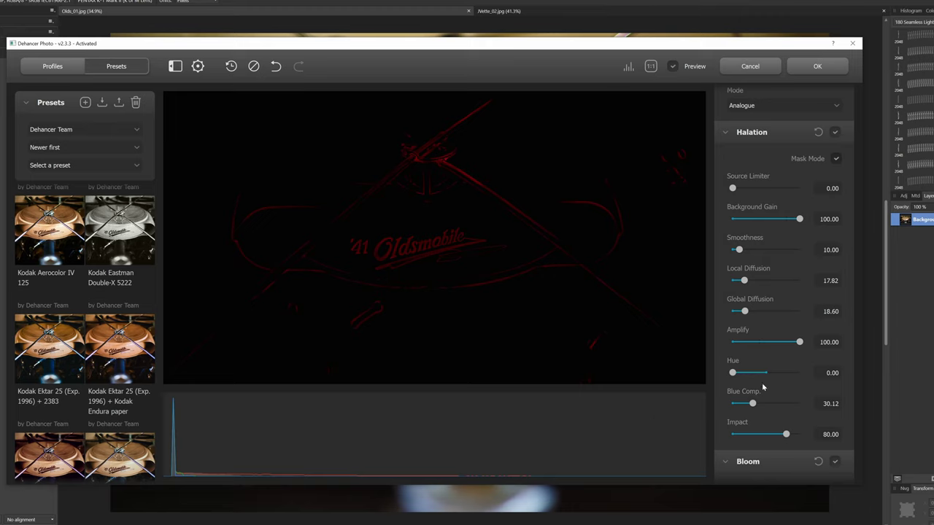
{"action": "left_click_drag", "start_coordinate": [732, 372], "coordinate": [766, 377]}
{"action": "left_click_drag", "start_coordinate": [766, 374], "coordinate": [863, 374]}
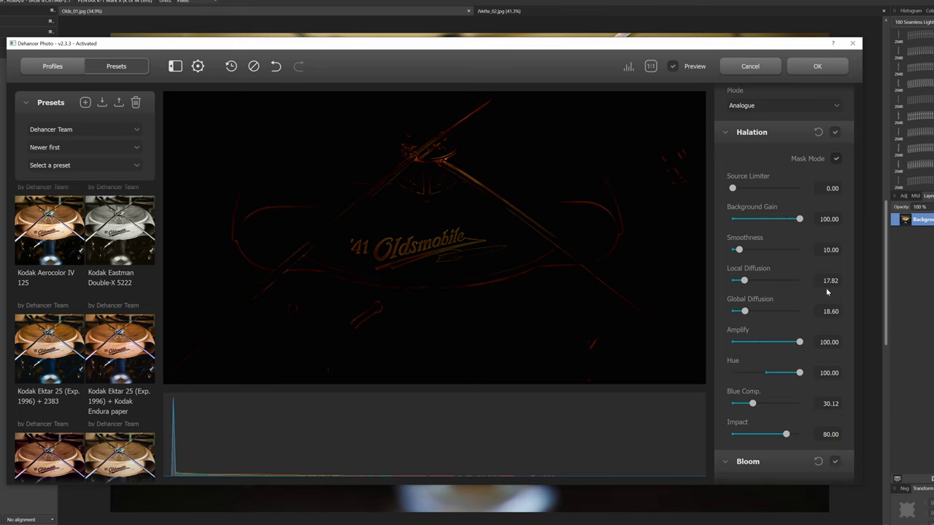
{"action": "left_click", "coordinate": [837, 159]}
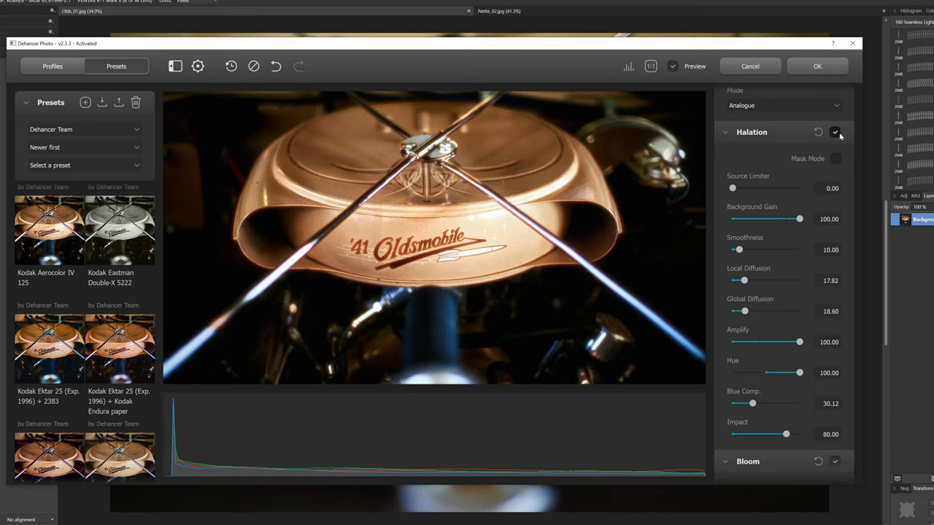
{"action": "left_click", "coordinate": [836, 133]}
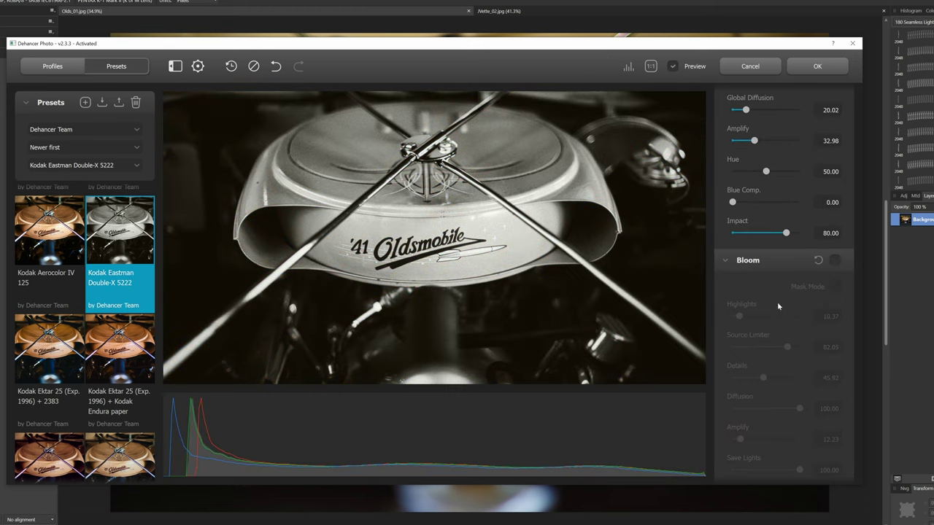
Compare Bloom on and off, then leave Bloom enabled with its mask preview showing
{"action": "left_click", "coordinate": [834, 264]}
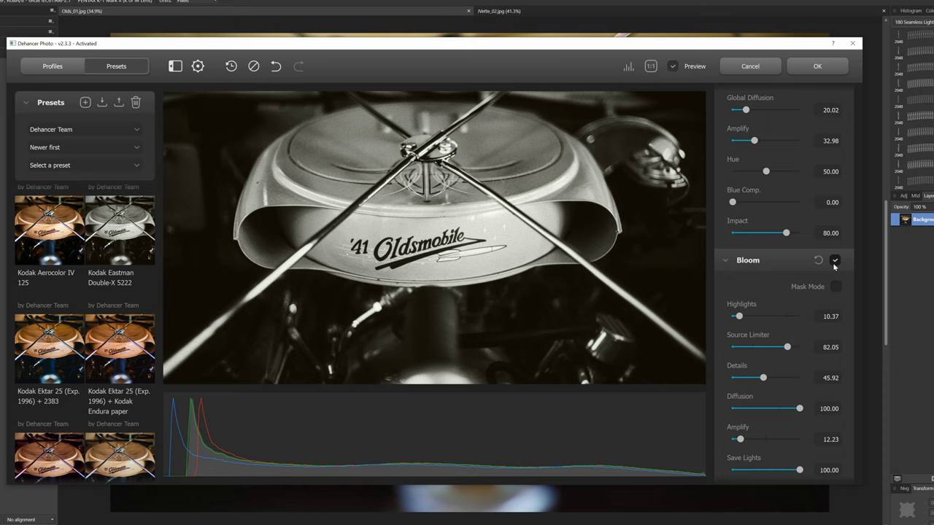
{"action": "left_click", "coordinate": [834, 264]}
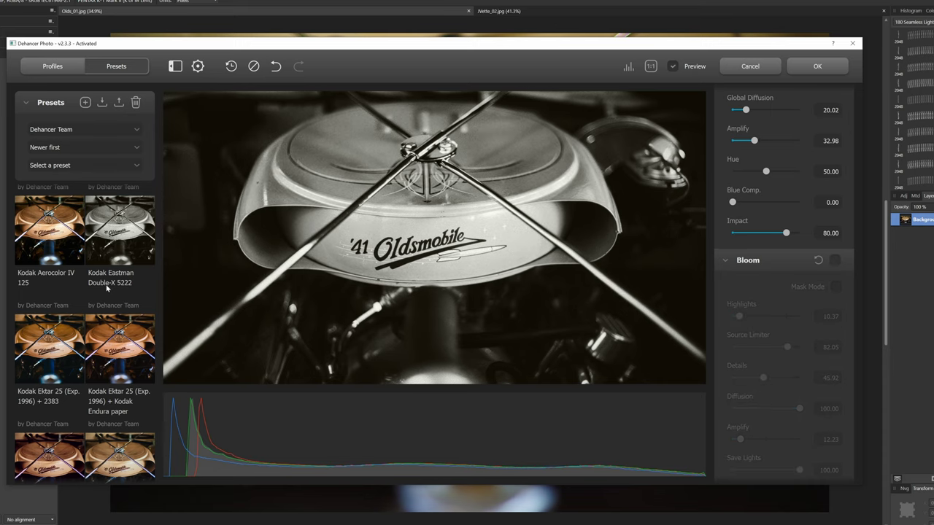
{"action": "scroll", "coordinate": [837, 260], "scroll_direction": "down", "scroll_amount": 2}
{"action": "left_click", "coordinate": [835, 127]}
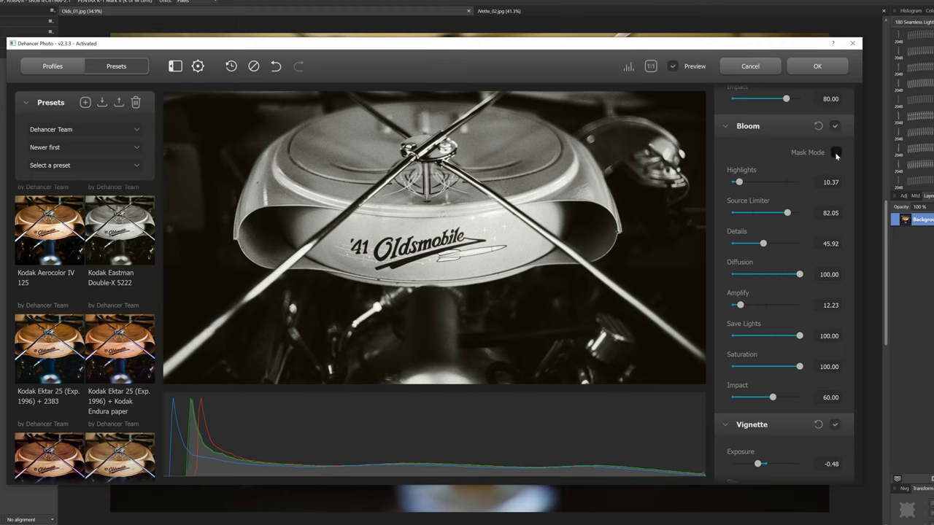
{"action": "left_click", "coordinate": [836, 152]}
Set bloom Highlights to about 52, Amplify 27.92 and Impact 80, exit mask view, and turn Vignette off
{"action": "left_click_drag", "start_coordinate": [736, 185], "coordinate": [779, 213]}
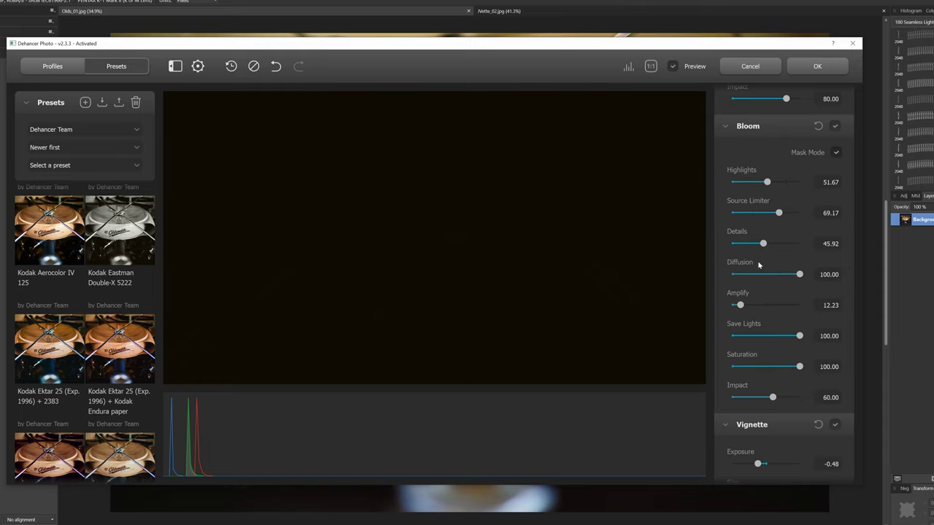
{"action": "left_click_drag", "start_coordinate": [736, 306], "coordinate": [752, 307]}
{"action": "left_click", "coordinate": [825, 397]}
{"action": "type", "text": "80"}
{"action": "left_click", "coordinate": [836, 152]}
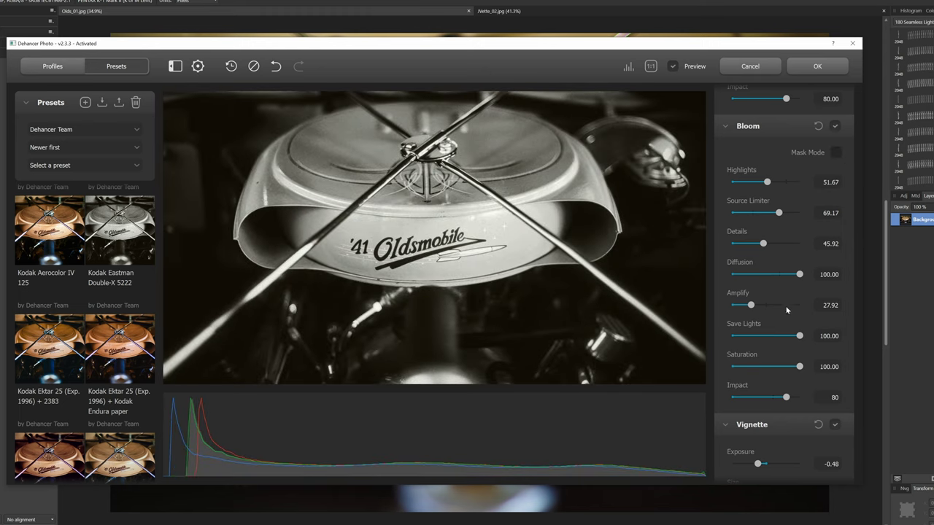
{"action": "scroll", "coordinate": [761, 337], "scroll_direction": "down", "scroll_amount": 3}
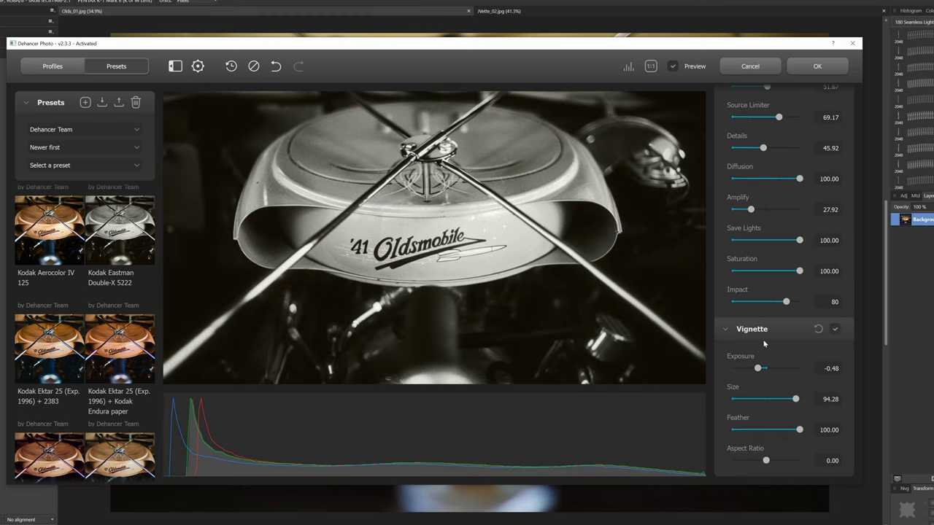
{"action": "left_click", "coordinate": [834, 330]}
Re-enable Vignette with exposure -0.52 and apply the Dehancer film look
{"action": "left_click", "coordinate": [835, 330]}
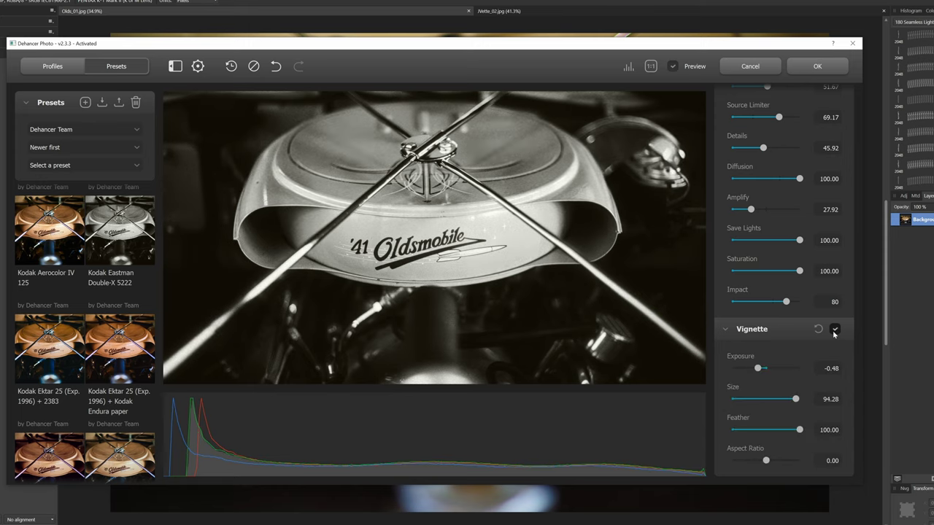
{"action": "left_click_drag", "start_coordinate": [758, 368], "coordinate": [756, 368]}
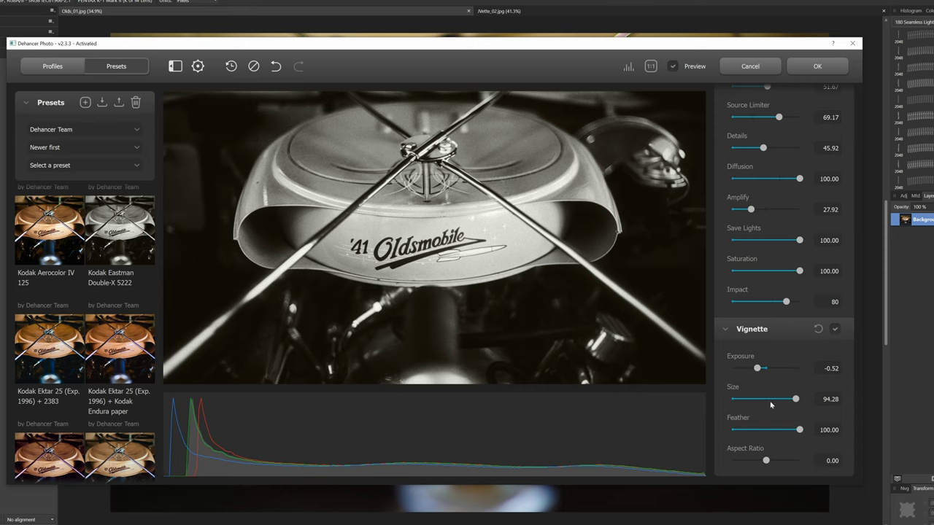
{"action": "key", "text": "Return"}
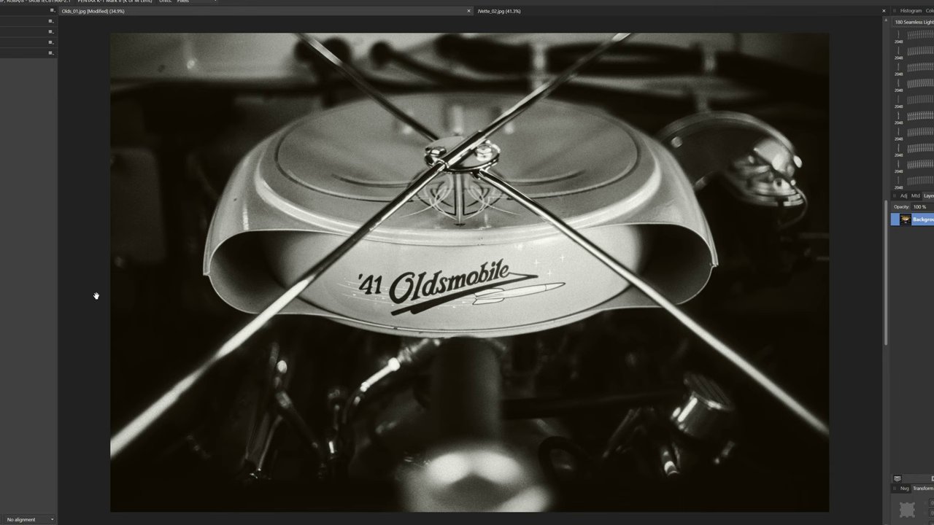
Zoom into the finished Oldsmobile photo to check the film grain
{"action": "scroll", "coordinate": [489, 307], "scroll_direction": "up", "scroll_amount": 2}
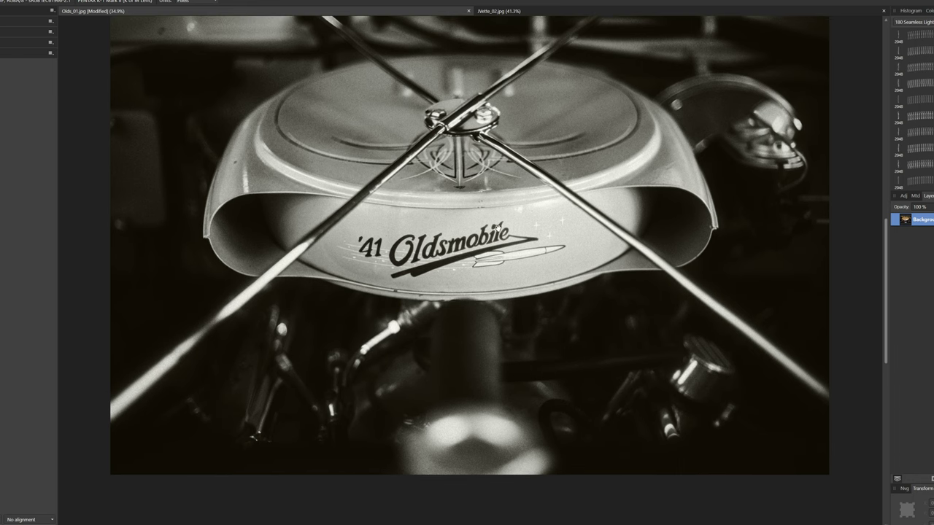
{"action": "scroll", "coordinate": [499, 219], "scroll_direction": "up", "scroll_amount": 5}
{"action": "scroll", "coordinate": [503, 169], "scroll_direction": "up", "scroll_amount": 5}
{"action": "scroll", "coordinate": [503, 169], "scroll_direction": "right", "scroll_amount": 5}
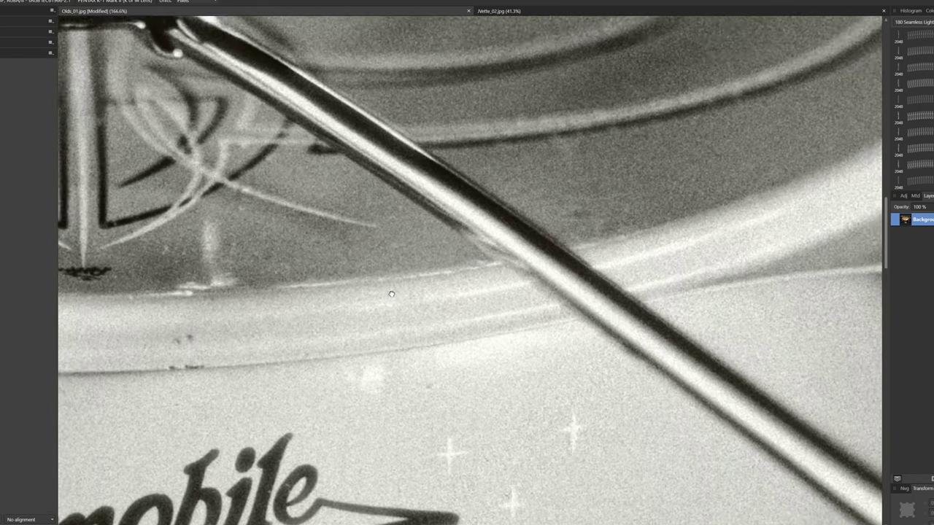
{"action": "scroll", "coordinate": [573, 203], "scroll_direction": "up", "scroll_amount": 4}
{"action": "scroll", "coordinate": [573, 204], "scroll_direction": "right", "scroll_amount": 3}
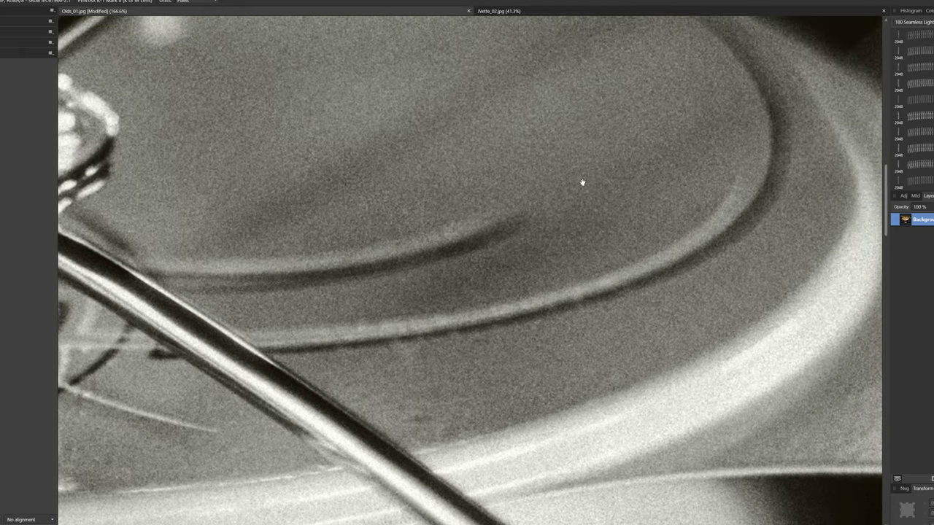
{"action": "scroll", "coordinate": [539, 205], "scroll_direction": "up", "scroll_amount": 1}
{"action": "scroll", "coordinate": [539, 204], "scroll_direction": "right", "scroll_amount": 1}
{"action": "scroll", "coordinate": [489, 129], "scroll_direction": "up", "scroll_amount": 4}
{"action": "scroll", "coordinate": [489, 129], "scroll_direction": "left", "scroll_amount": 4}
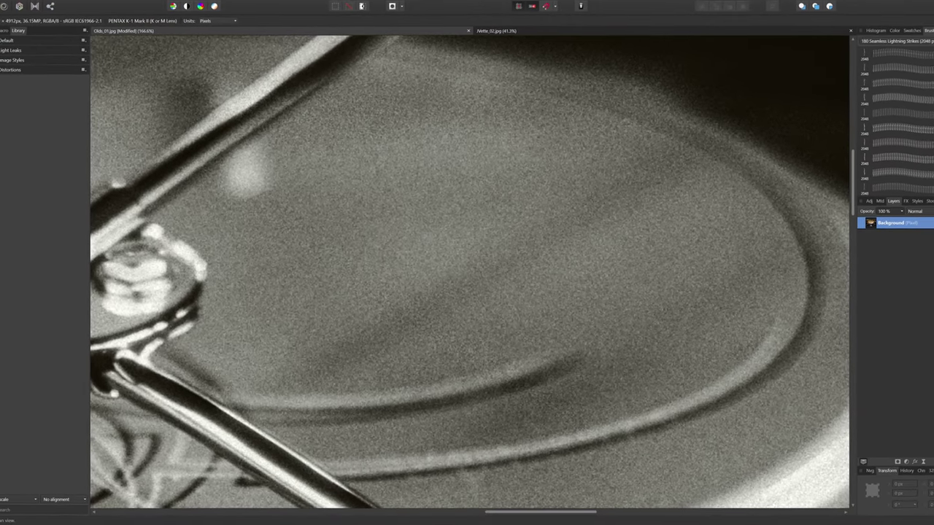
{"action": "left_click", "coordinate": [76, 6]}
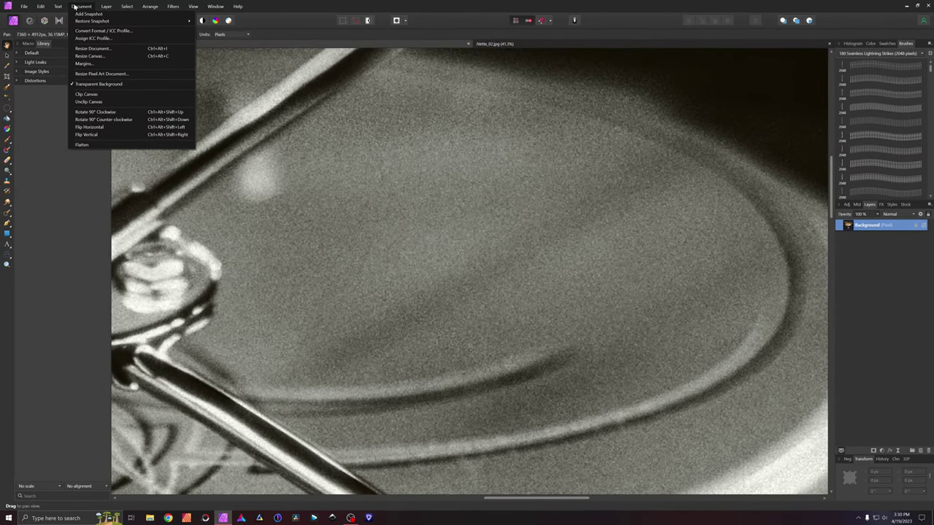
Resize the Oldsmobile document from 300 to 150 DPI, then zoom in to inspect the grain
{"action": "left_click", "coordinate": [99, 48]}
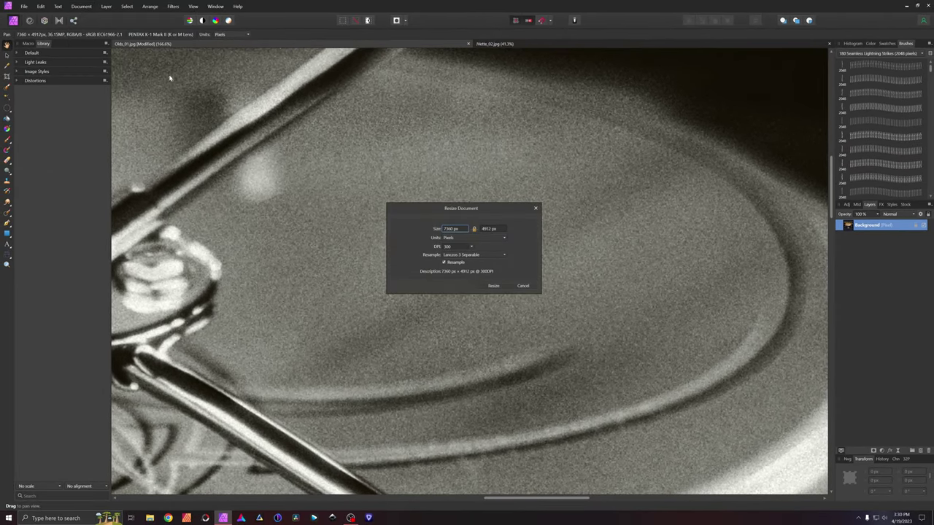
{"action": "left_click", "coordinate": [471, 248]}
{"action": "left_click", "coordinate": [460, 277]}
{"action": "left_click", "coordinate": [496, 286]}
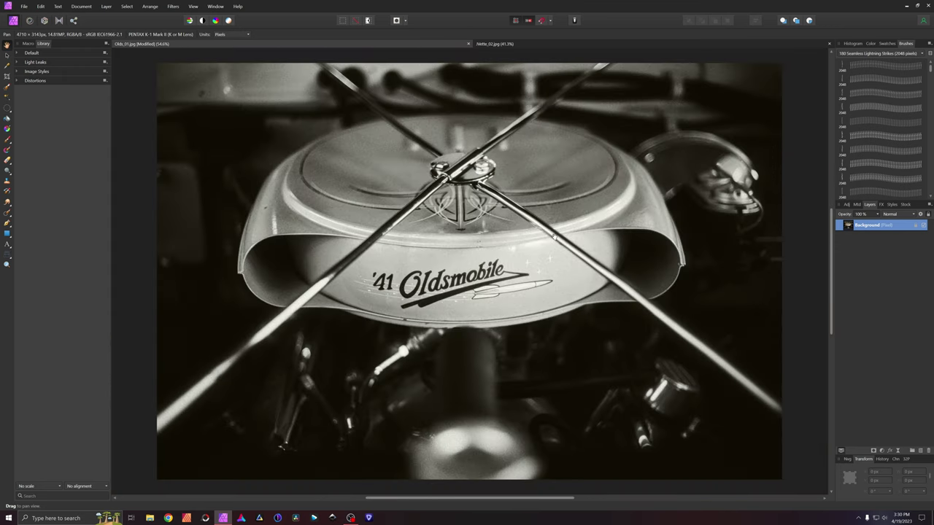
{"action": "scroll", "coordinate": [552, 222], "scroll_direction": "up", "scroll_amount": 8}
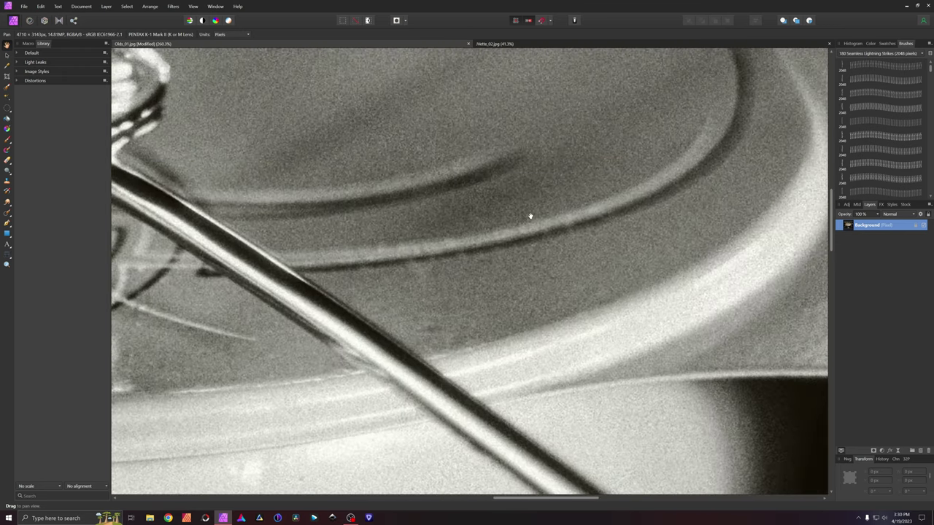
{"action": "left_click_drag", "start_coordinate": [536, 253], "coordinate": [277, 278]}
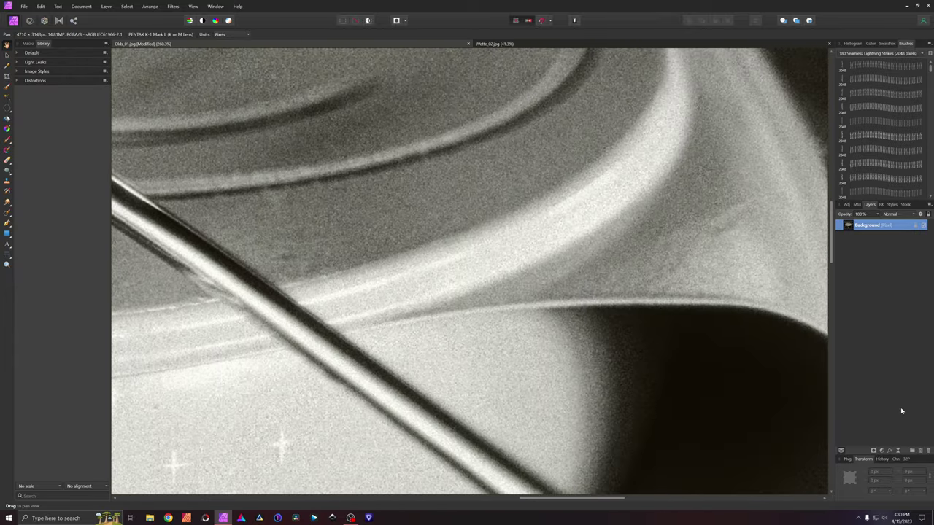
Set the layer effect blur radius to 0.1 px, fit the photo, and switch to Vette_02.jpg
{"action": "left_click", "coordinate": [889, 452]}
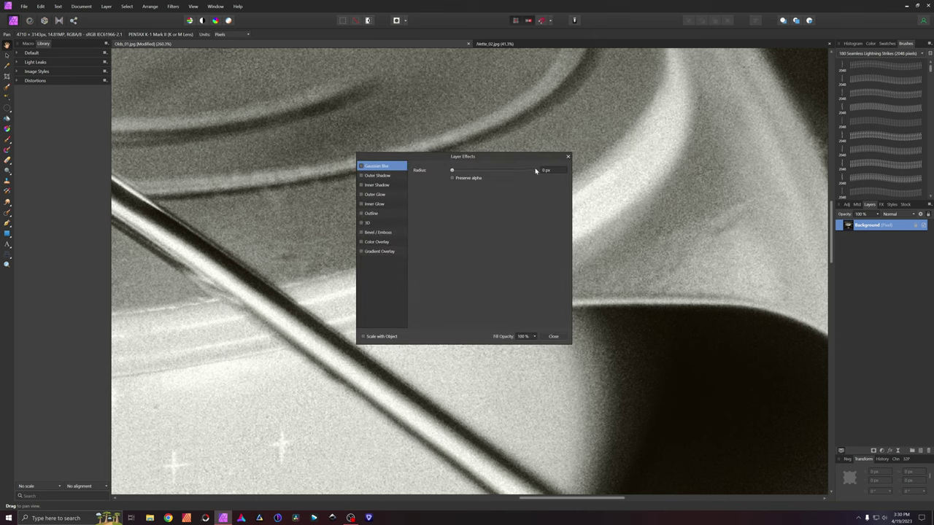
{"action": "type", "text": "0.1"}
{"action": "key", "text": "Return"}
{"action": "left_click", "coordinate": [553, 336]}
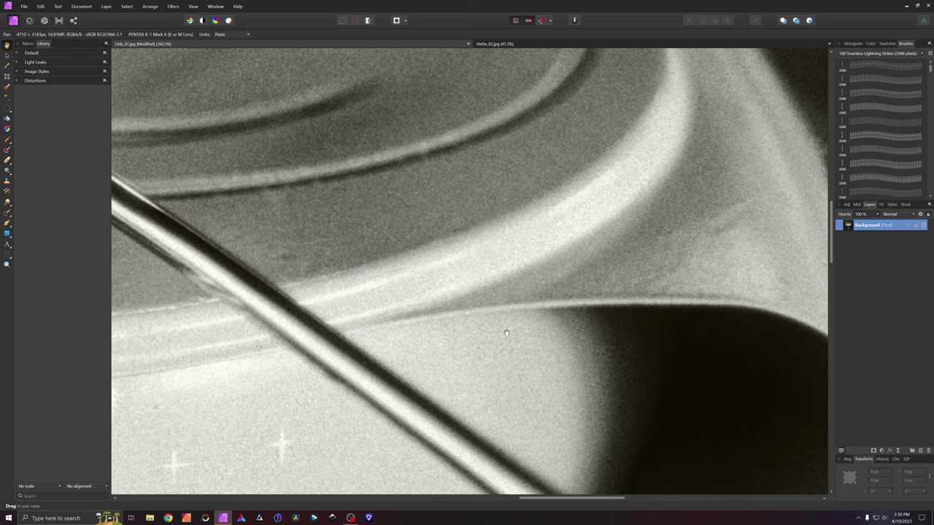
{"action": "key", "text": "ctrl+0"}
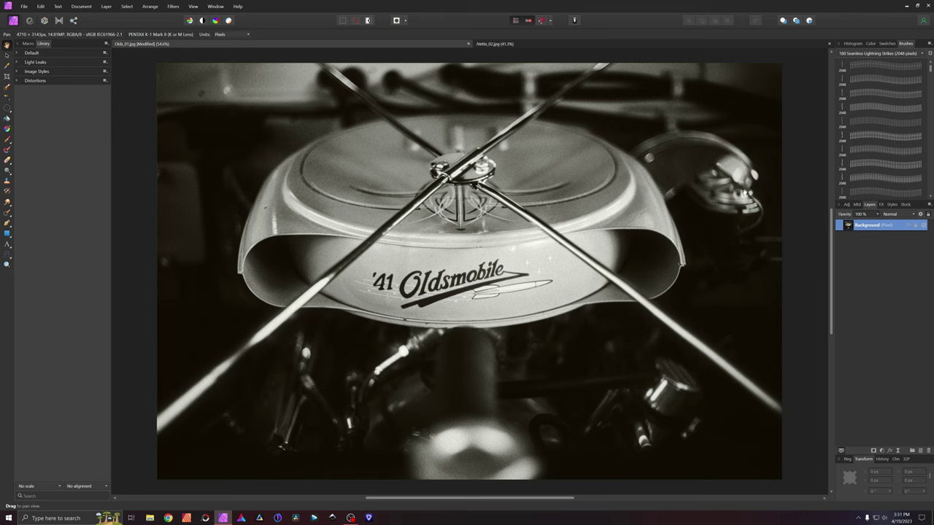
{"action": "key", "text": "ctrl+Tab"}
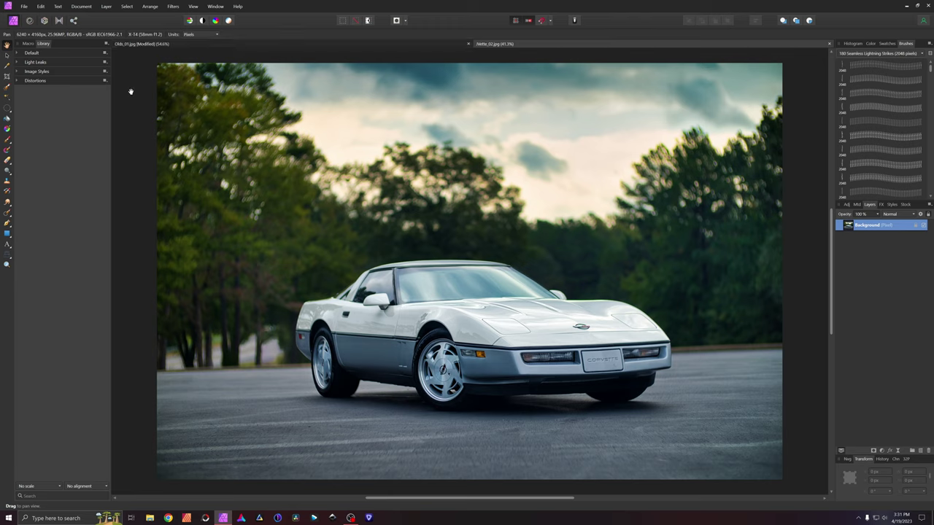
In the Dehancer plugin, pick the Kodak Portra 400 + Endura preset with a Linear print profile
{"action": "left_click", "coordinate": [173, 5]}
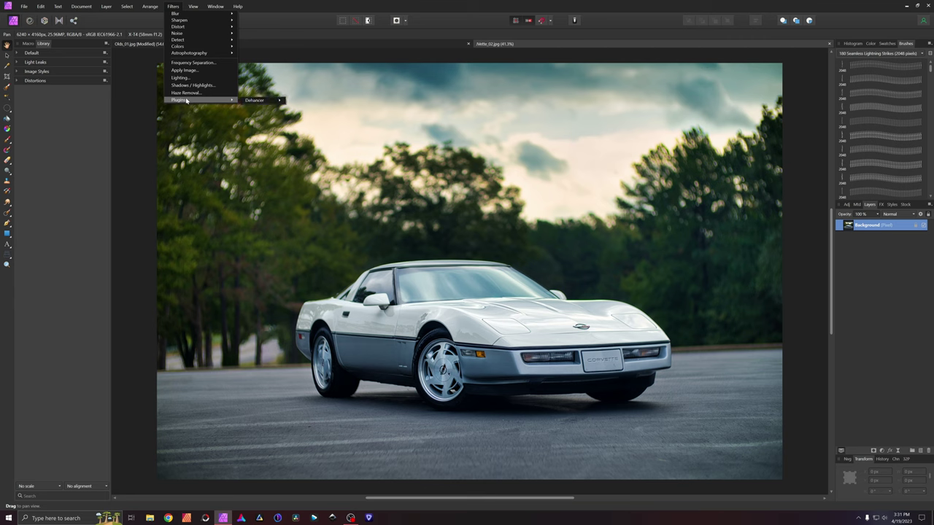
{"action": "left_click", "coordinate": [313, 106]}
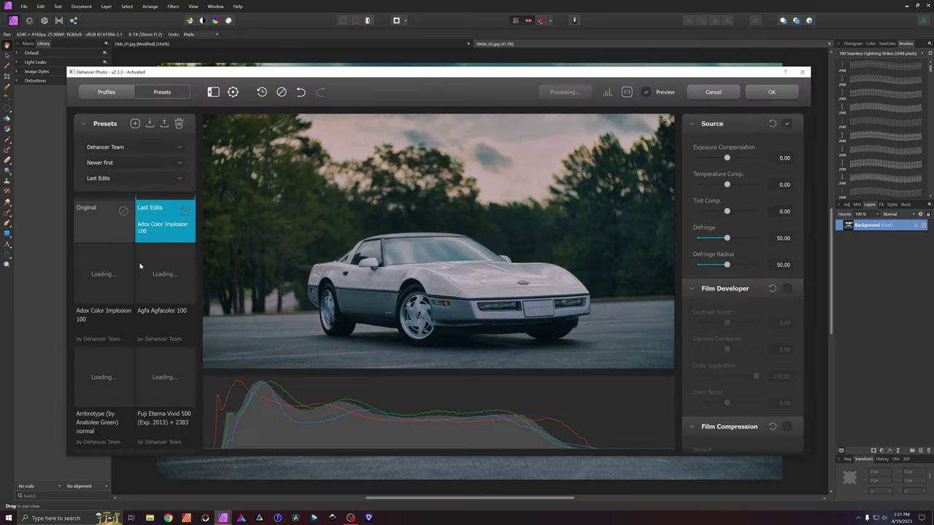
{"action": "scroll", "coordinate": [140, 266], "scroll_direction": "down", "scroll_amount": 3}
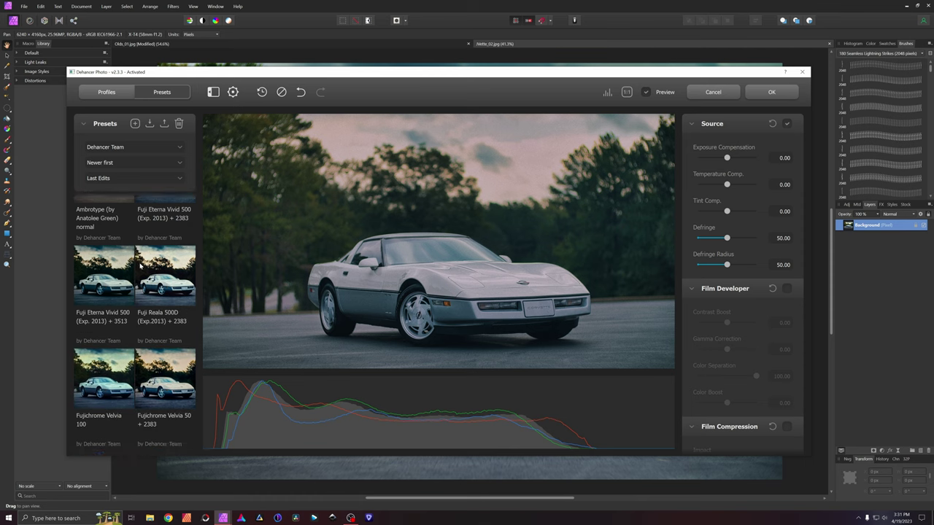
{"action": "scroll", "coordinate": [140, 266], "scroll_direction": "down", "scroll_amount": 2}
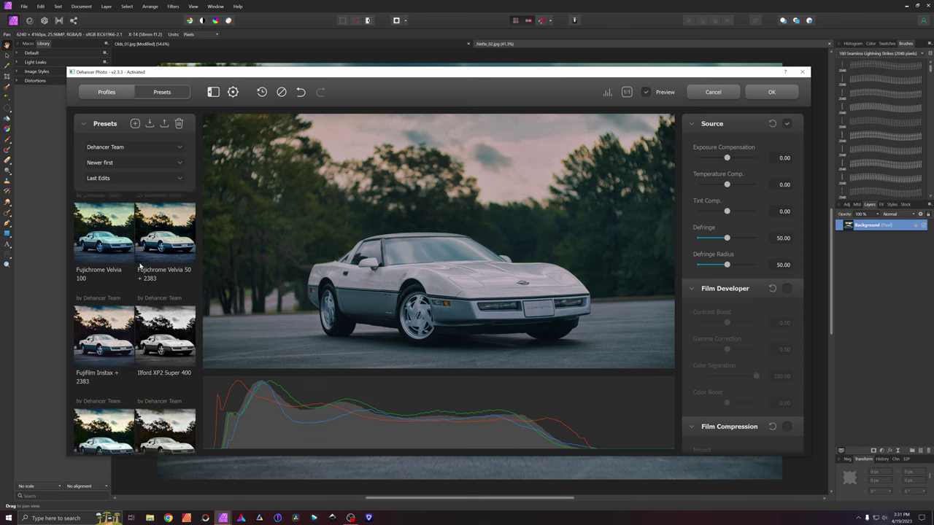
{"action": "scroll", "coordinate": [140, 266], "scroll_direction": "down", "scroll_amount": 5}
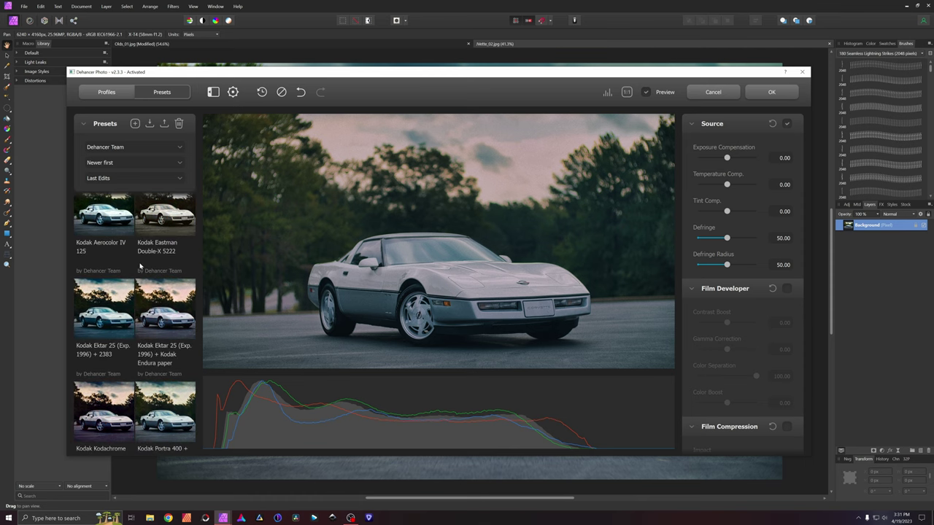
{"action": "scroll", "coordinate": [140, 267], "scroll_direction": "down", "scroll_amount": 2}
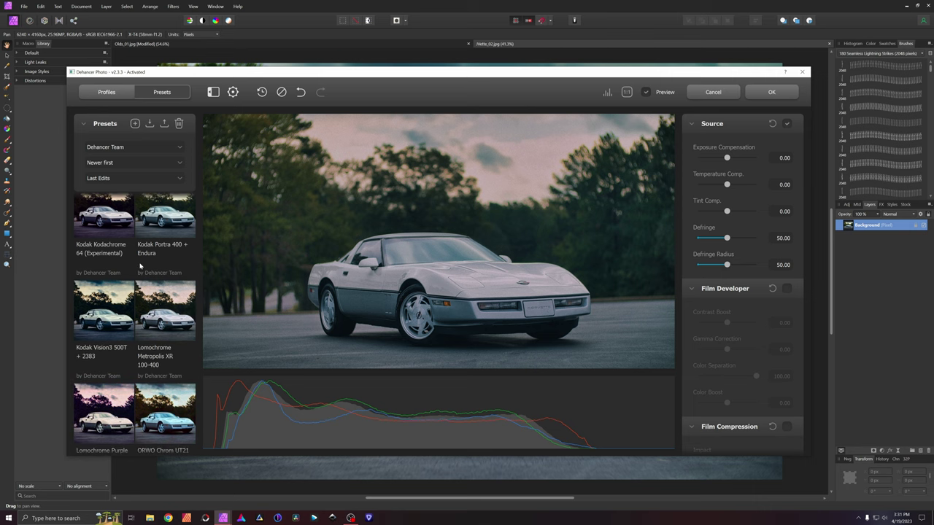
{"action": "left_click", "coordinate": [169, 232]}
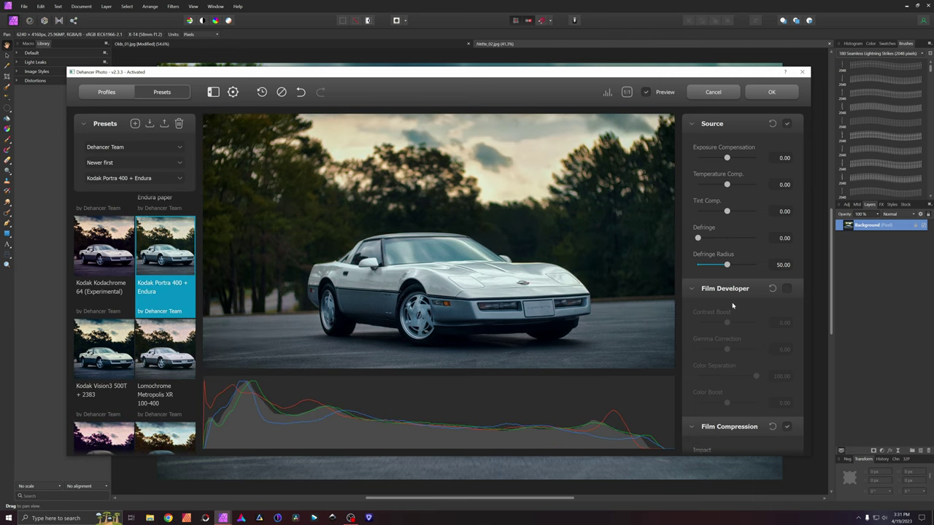
{"action": "scroll", "coordinate": [732, 306], "scroll_direction": "down", "scroll_amount": 3}
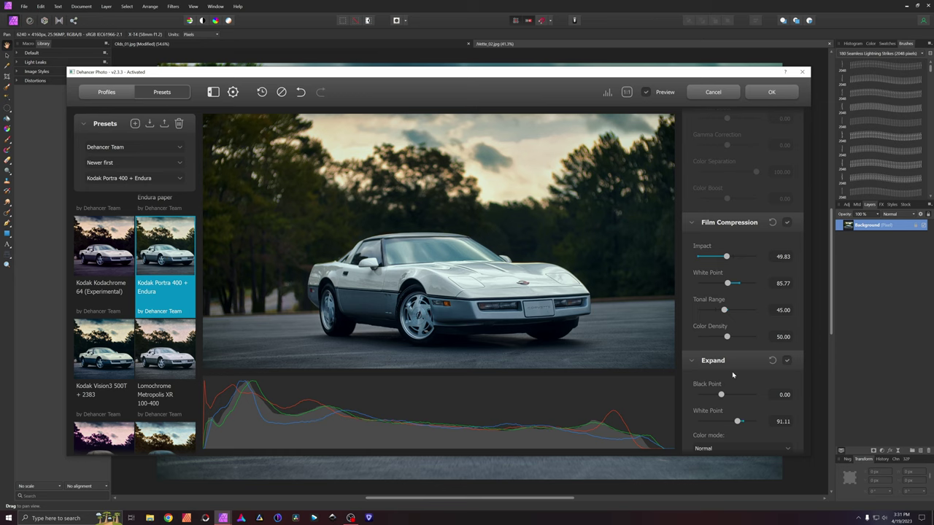
{"action": "scroll", "coordinate": [732, 371], "scroll_direction": "down", "scroll_amount": 3}
{"action": "left_click", "coordinate": [751, 301]}
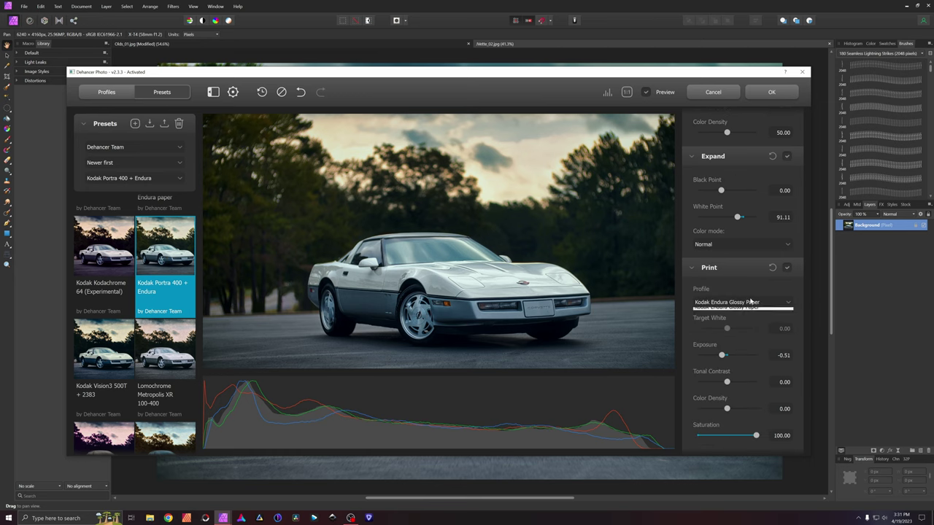
{"action": "left_click", "coordinate": [746, 313]}
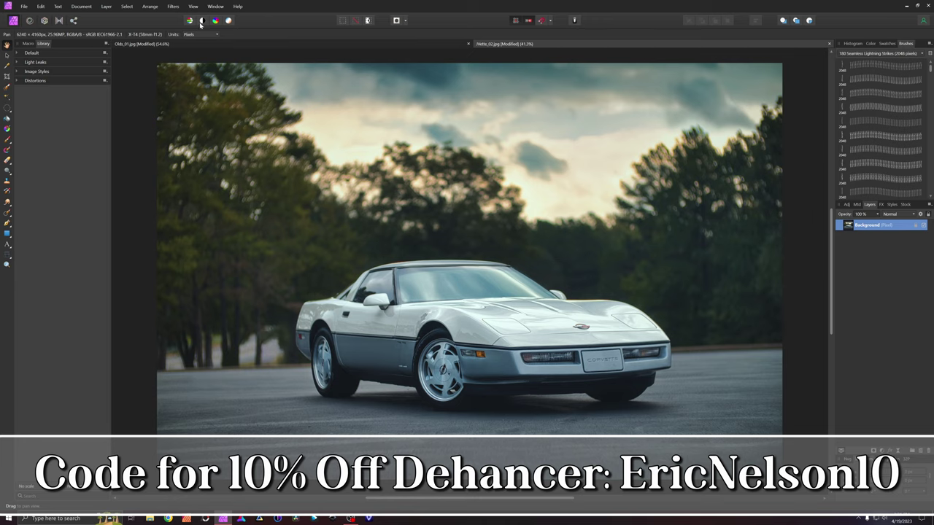
{"action": "left_click", "coordinate": [173, 5]}
{"action": "mouse_move", "coordinate": [219, 100]}
{"action": "mouse_move", "coordinate": [260, 104]}
{"action": "left_click", "coordinate": [316, 102]}
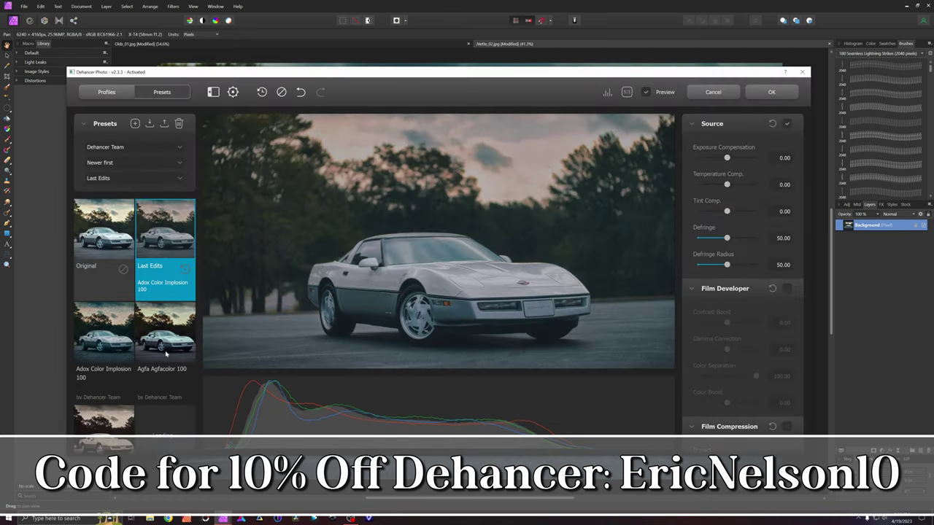
{"action": "left_click", "coordinate": [160, 340]}
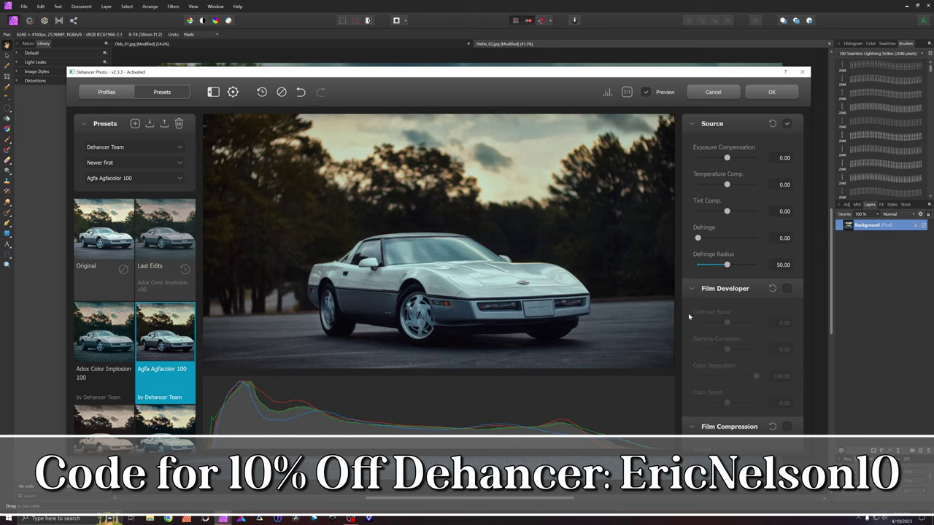
{"action": "scroll", "coordinate": [730, 390], "scroll_direction": "down", "scroll_amount": 6}
{"action": "scroll", "coordinate": [731, 391], "scroll_direction": "down", "scroll_amount": 2}
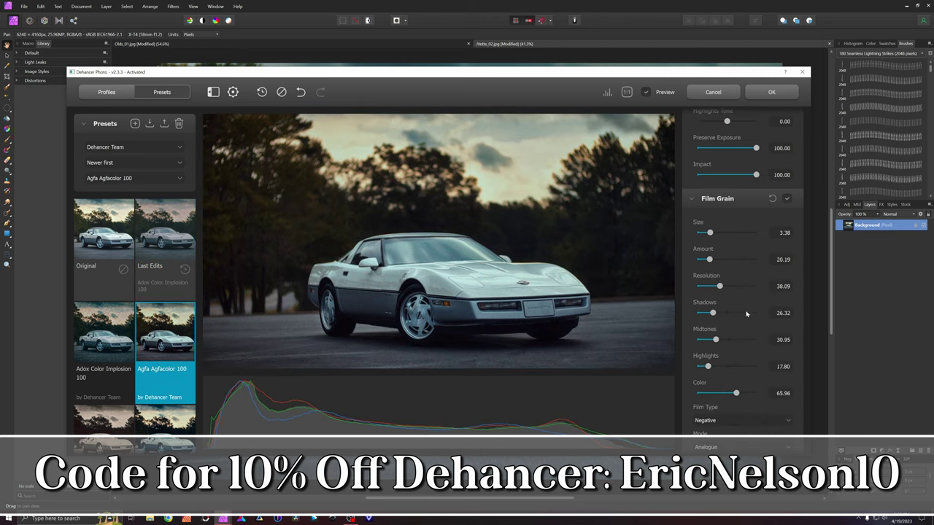
{"action": "scroll", "coordinate": [747, 321], "scroll_direction": "down", "scroll_amount": 12}
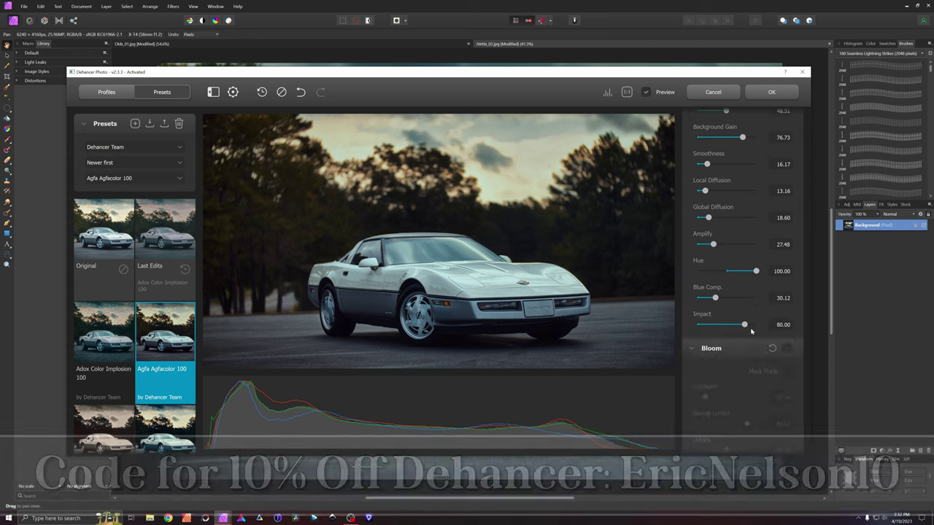
{"action": "scroll", "coordinate": [751, 332], "scroll_direction": "down", "scroll_amount": 3}
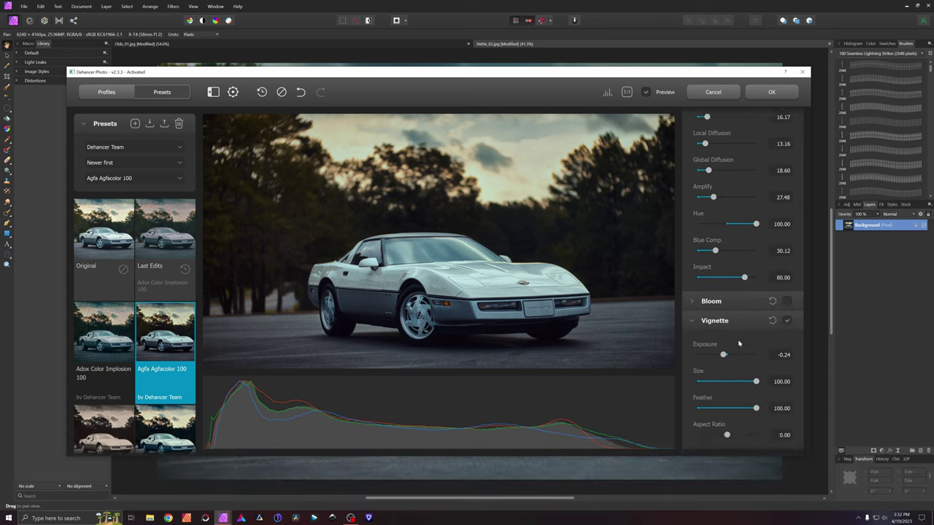
{"action": "left_click", "coordinate": [787, 320]}
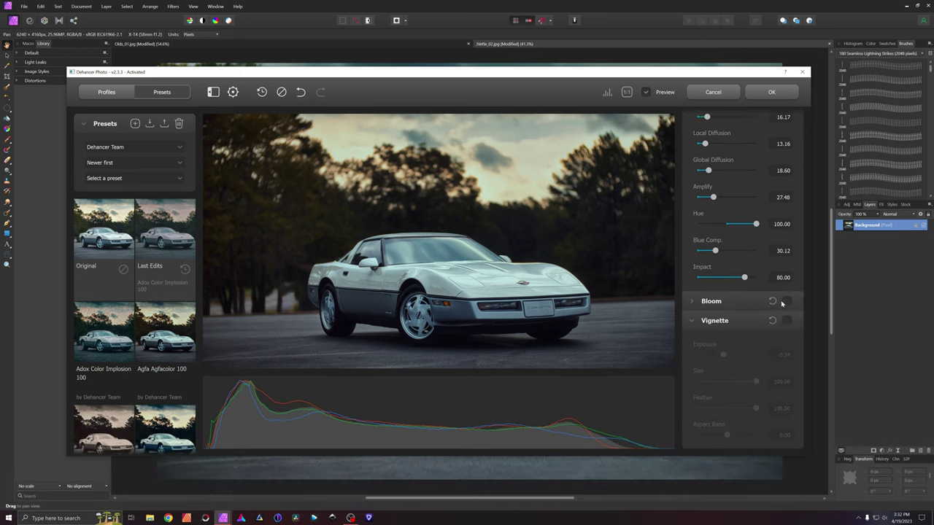
{"action": "left_click", "coordinate": [786, 302]}
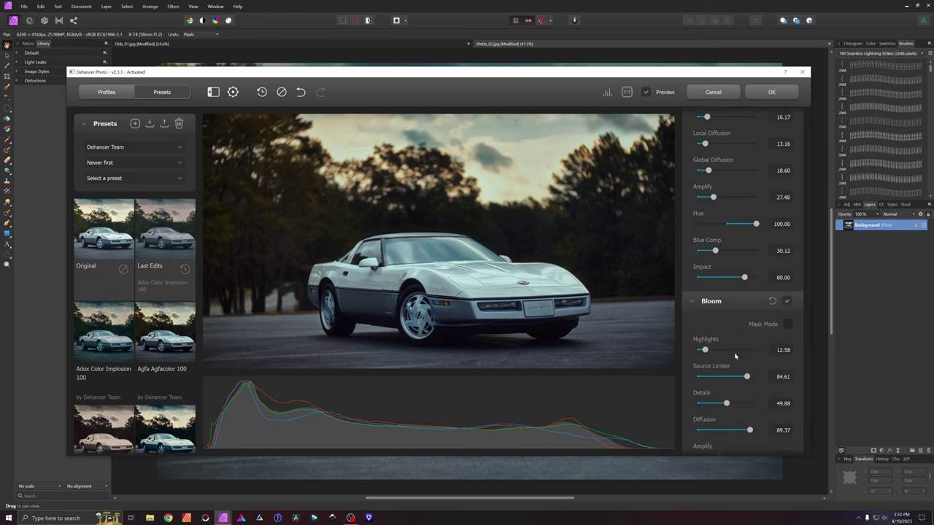
{"action": "scroll", "coordinate": [735, 356], "scroll_direction": "down", "scroll_amount": 5}
{"action": "left_click_drag", "start_coordinate": [738, 264], "coordinate": [709, 264]}
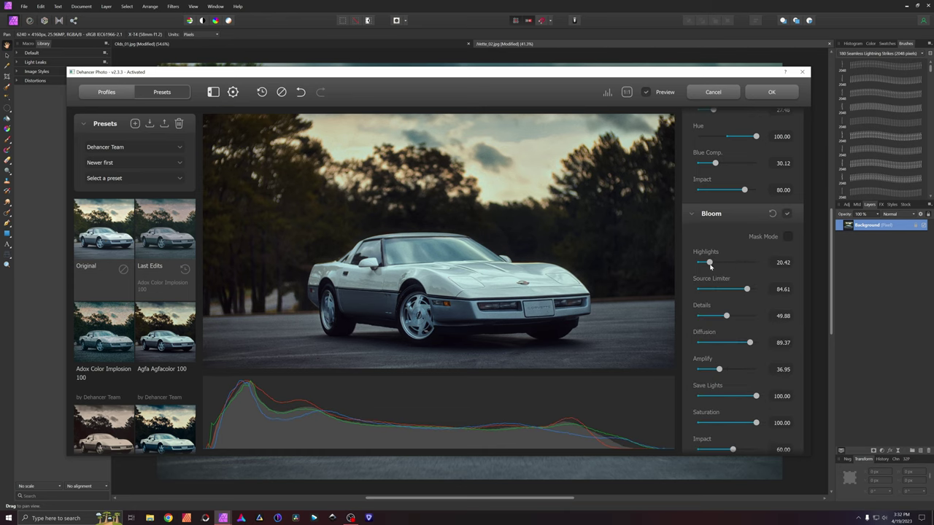
{"action": "left_click_drag", "start_coordinate": [746, 289], "coordinate": [697, 289]}
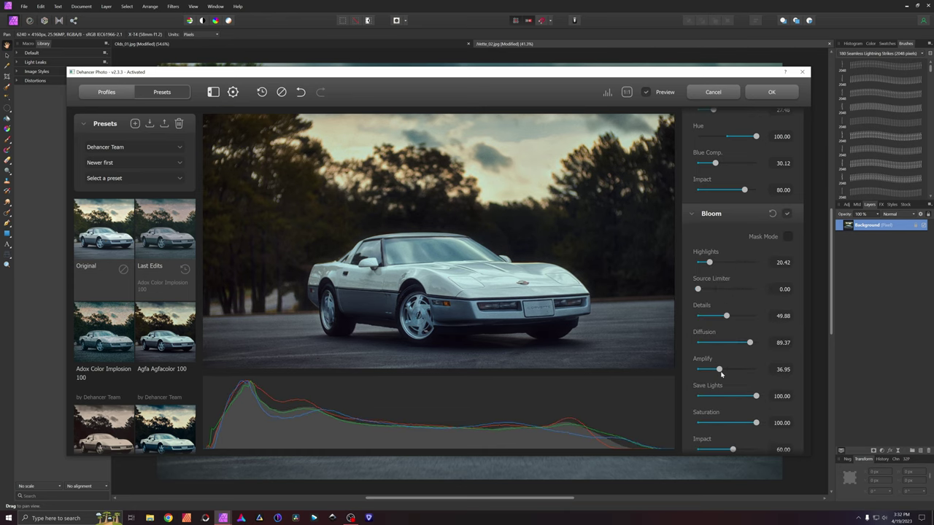
{"action": "left_click_drag", "start_coordinate": [719, 369], "coordinate": [747, 391]}
{"action": "scroll", "coordinate": [737, 372], "scroll_direction": "down", "scroll_amount": 3}
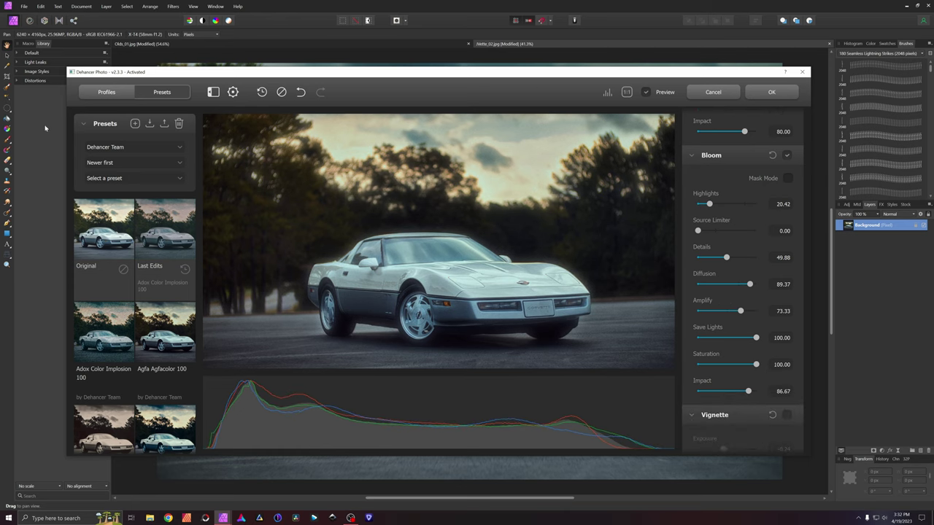
{"action": "left_click", "coordinate": [135, 124]}
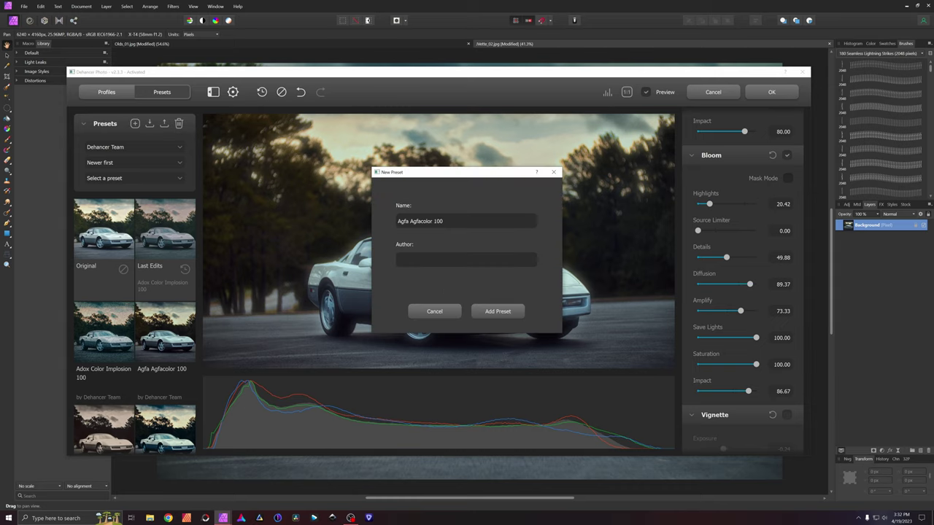
{"action": "left_click", "coordinate": [553, 172]}
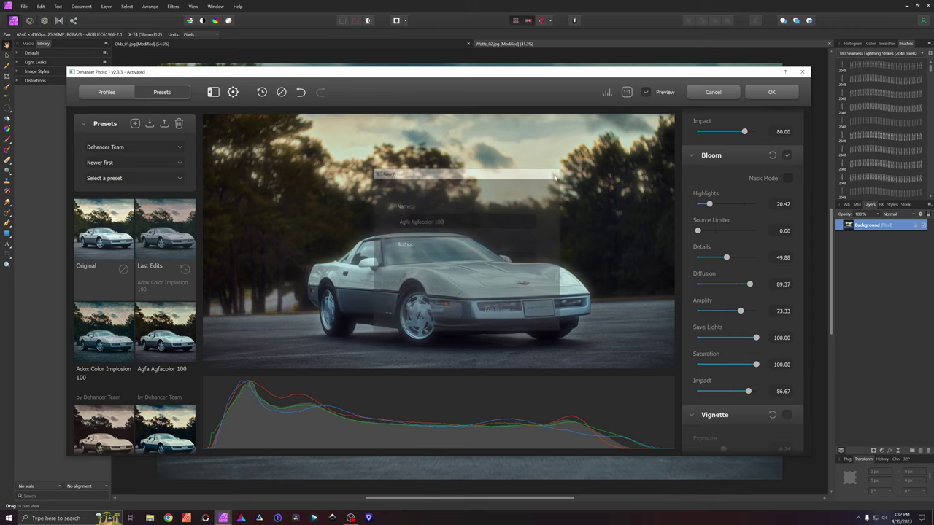
{"action": "left_click", "coordinate": [727, 95]}
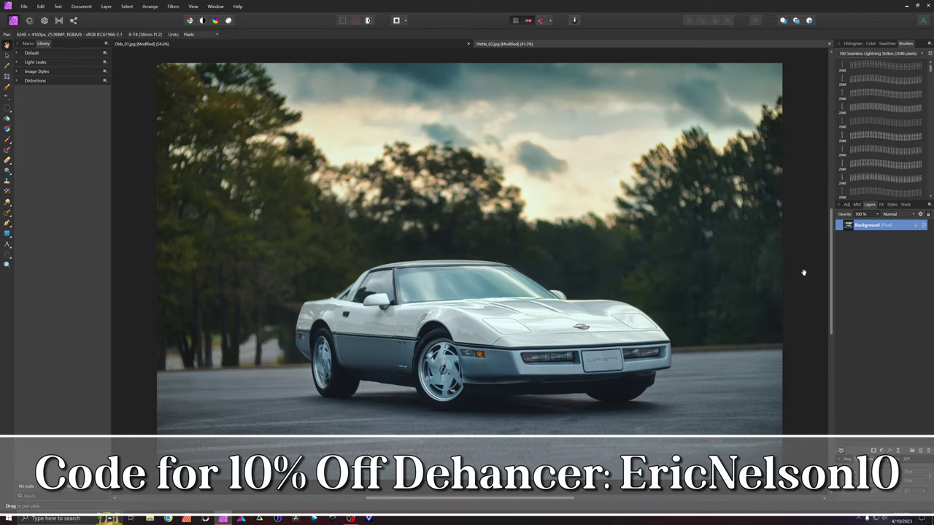